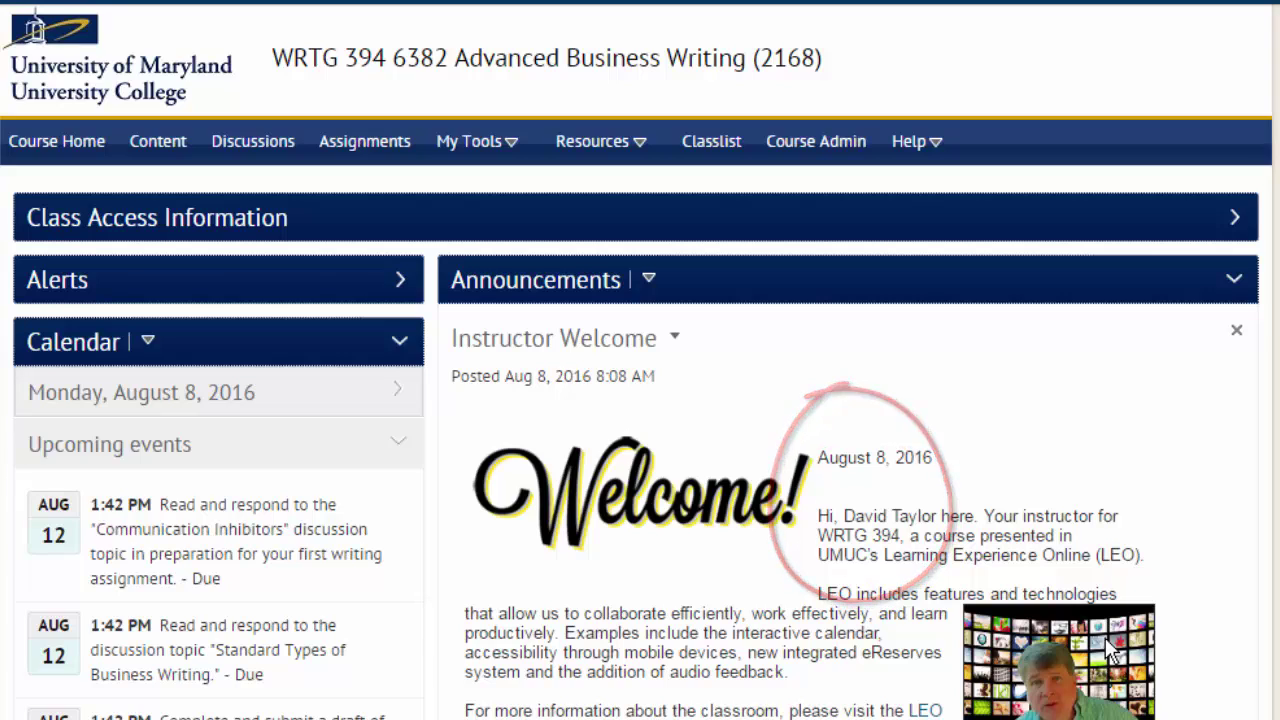
Step: Copy the Welcome! image's address from the announcement and paste it into Notepad
{"action": "right_click", "coordinate": [640, 482]}
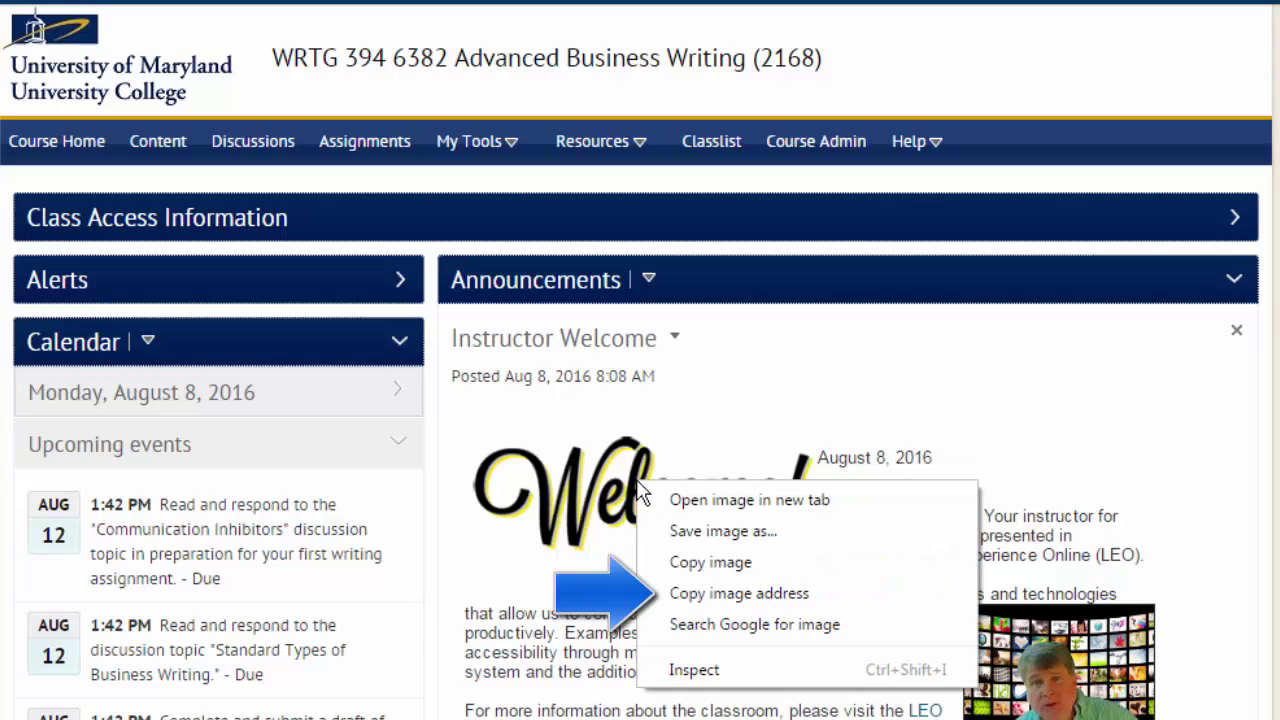
{"action": "left_click", "coordinate": [703, 593]}
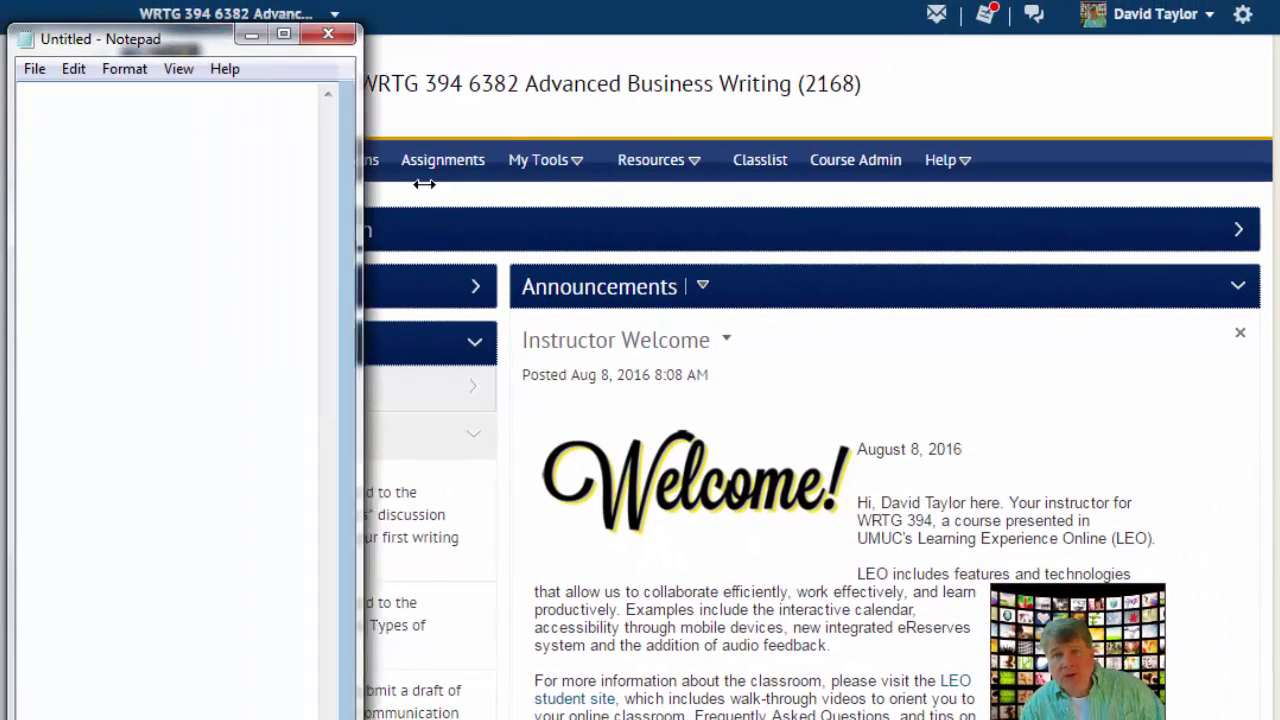
{"action": "left_click_drag", "start_coordinate": [232, 184], "coordinate": [598, 184]}
{"action": "key", "text": "ctrl+v"}
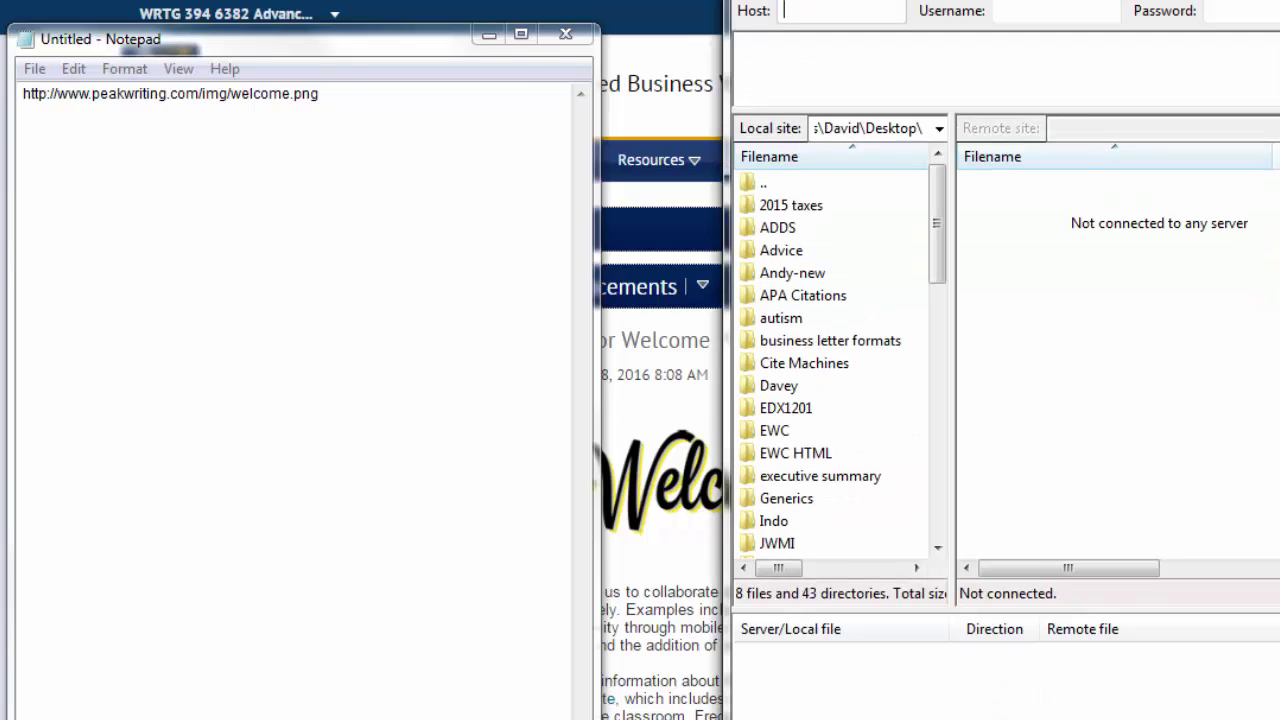
Step: Arrange the FileZilla window and connect to the saved Peakwriting site
{"action": "mouse_move", "coordinate": [909, 2]}
{"action": "left_mouse_down"}
{"action": "mouse_move", "coordinate": [505, 5]}
{"action": "mouse_move", "coordinate": [481, 17]}
{"action": "left_mouse_up"}
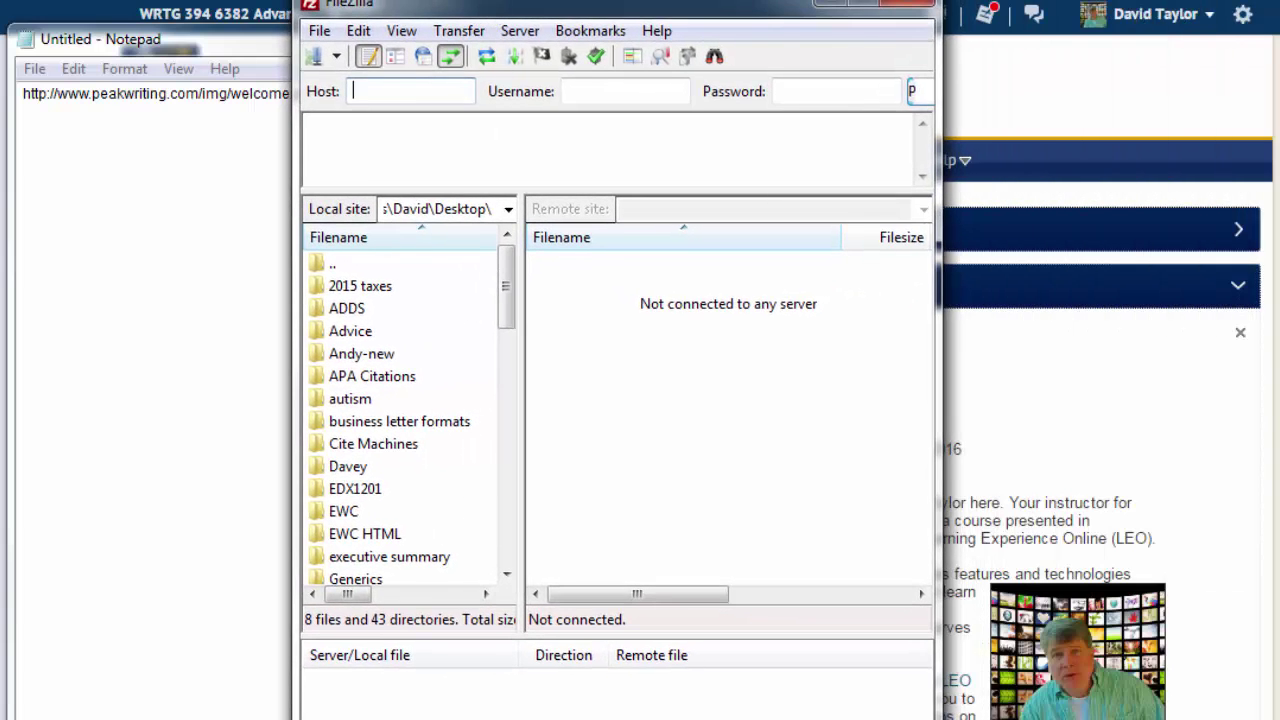
{"action": "left_click_drag", "start_coordinate": [580, 638], "coordinate": [580, 543]}
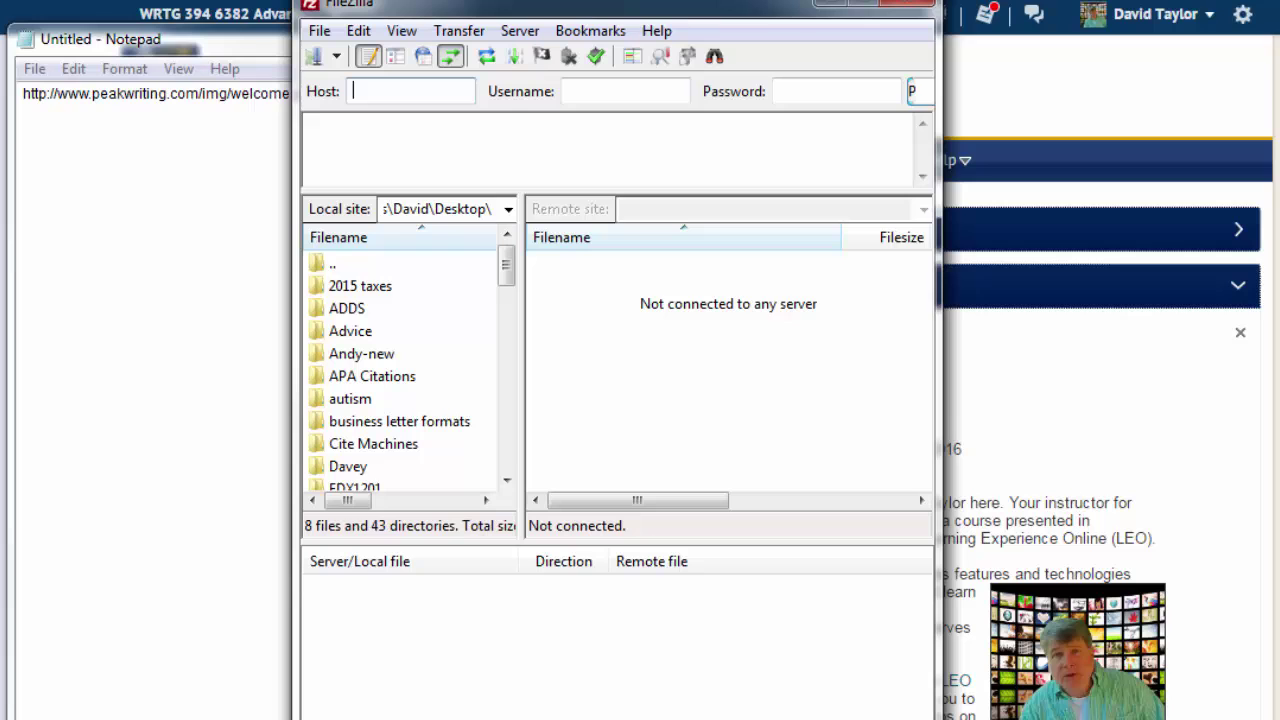
{"action": "left_click_drag", "start_coordinate": [672, 5], "coordinate": [766, 22]}
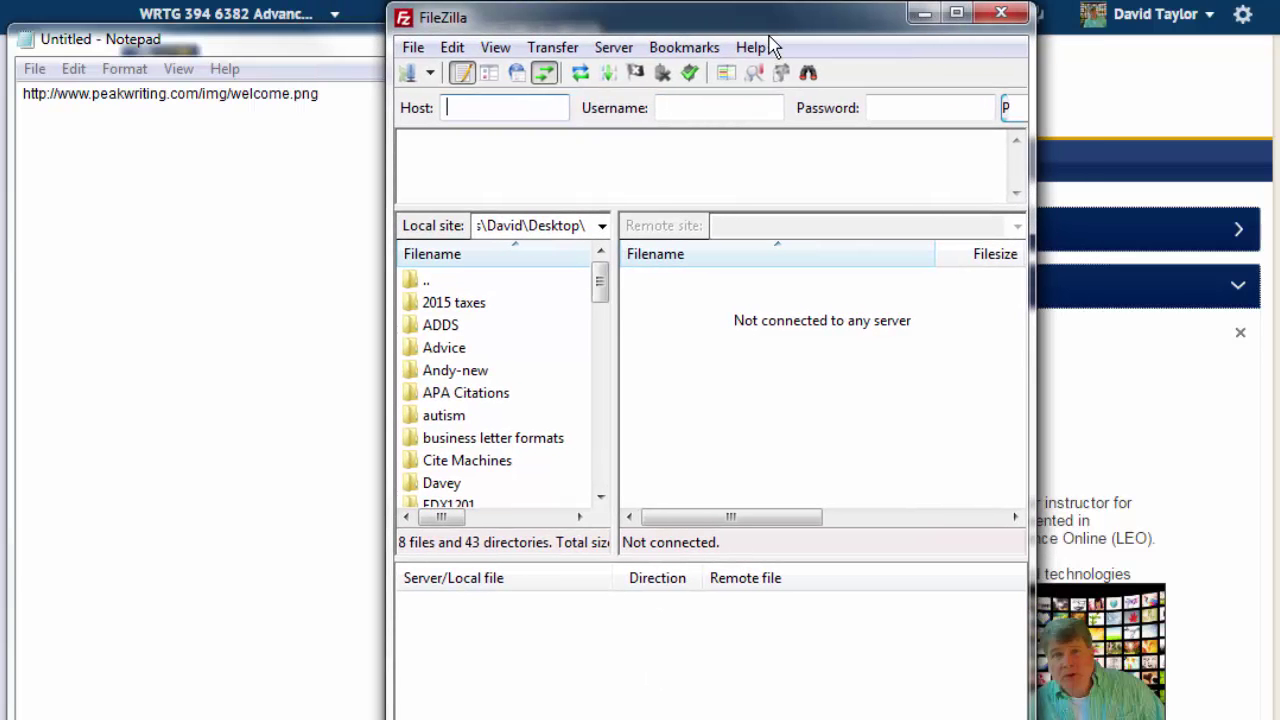
{"action": "left_click", "coordinate": [431, 73]}
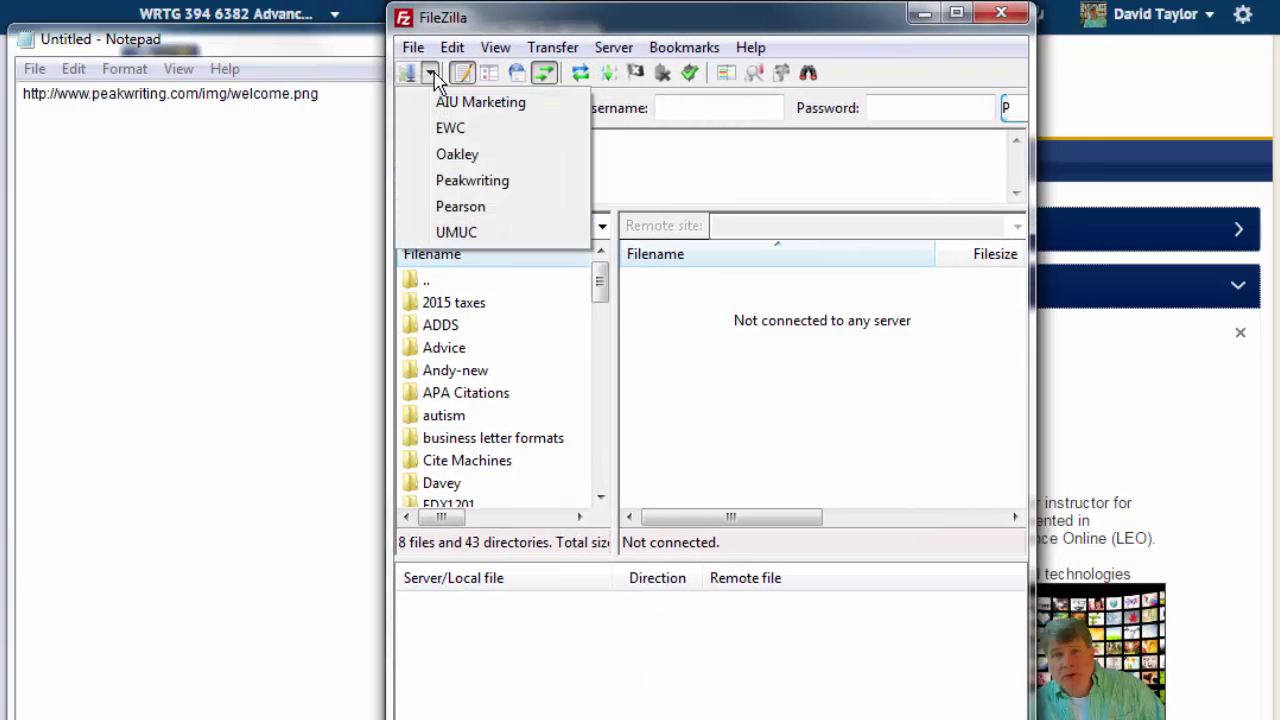
{"action": "left_click", "coordinate": [471, 179]}
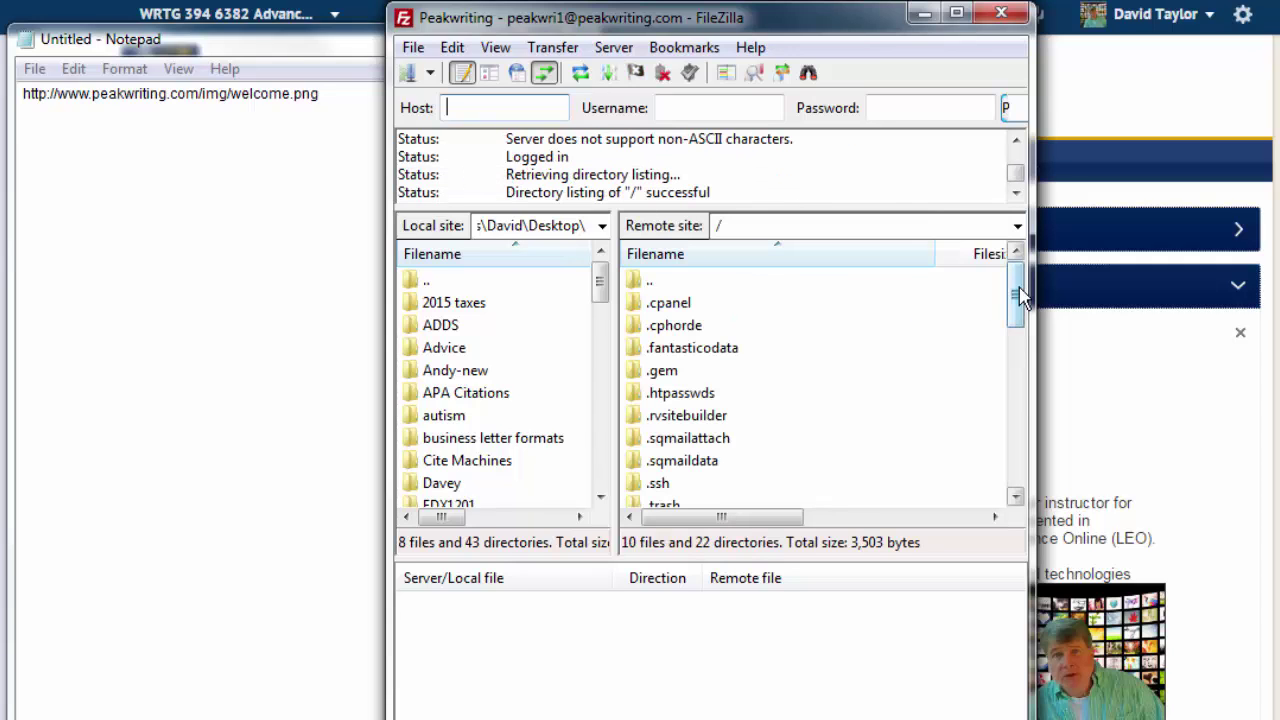
Step: Download welcome.png from public_html/img to the local desktop
{"action": "left_click_drag", "start_coordinate": [1020, 295], "coordinate": [1011, 378]}
{"action": "double_click", "coordinate": [636, 440]}
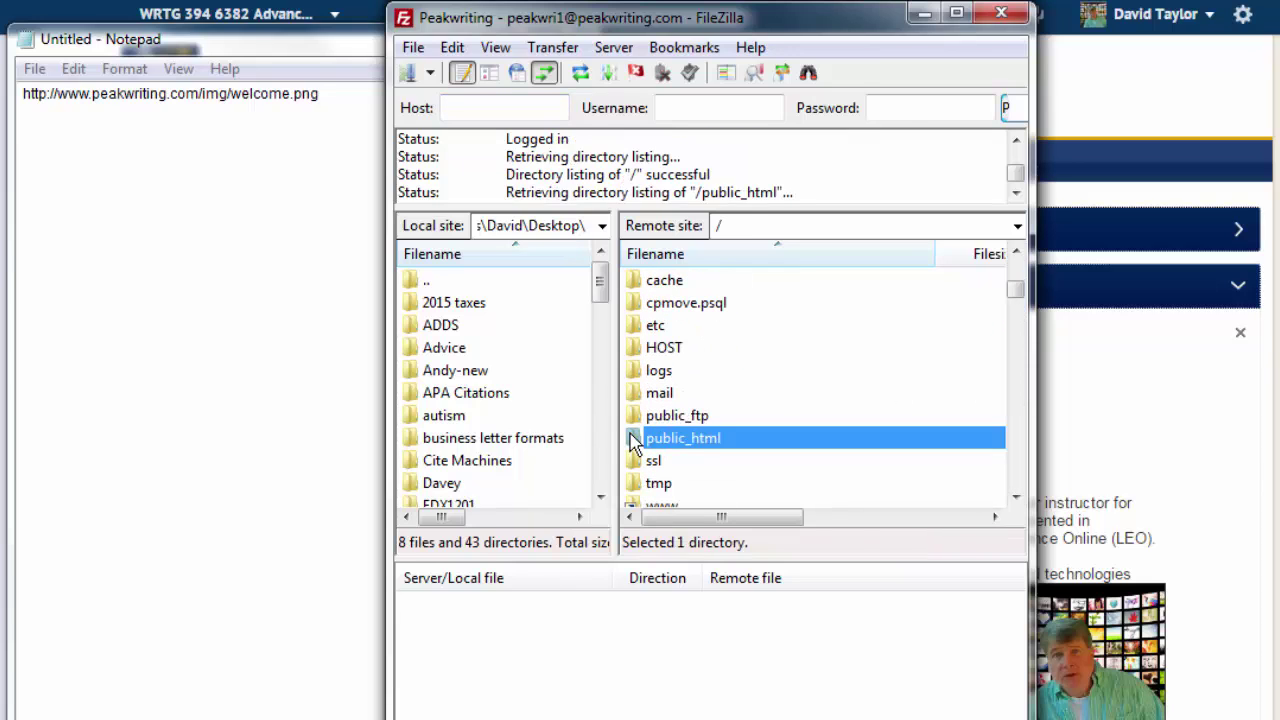
{"action": "left_click_drag", "start_coordinate": [1017, 270], "coordinate": [1014, 305]}
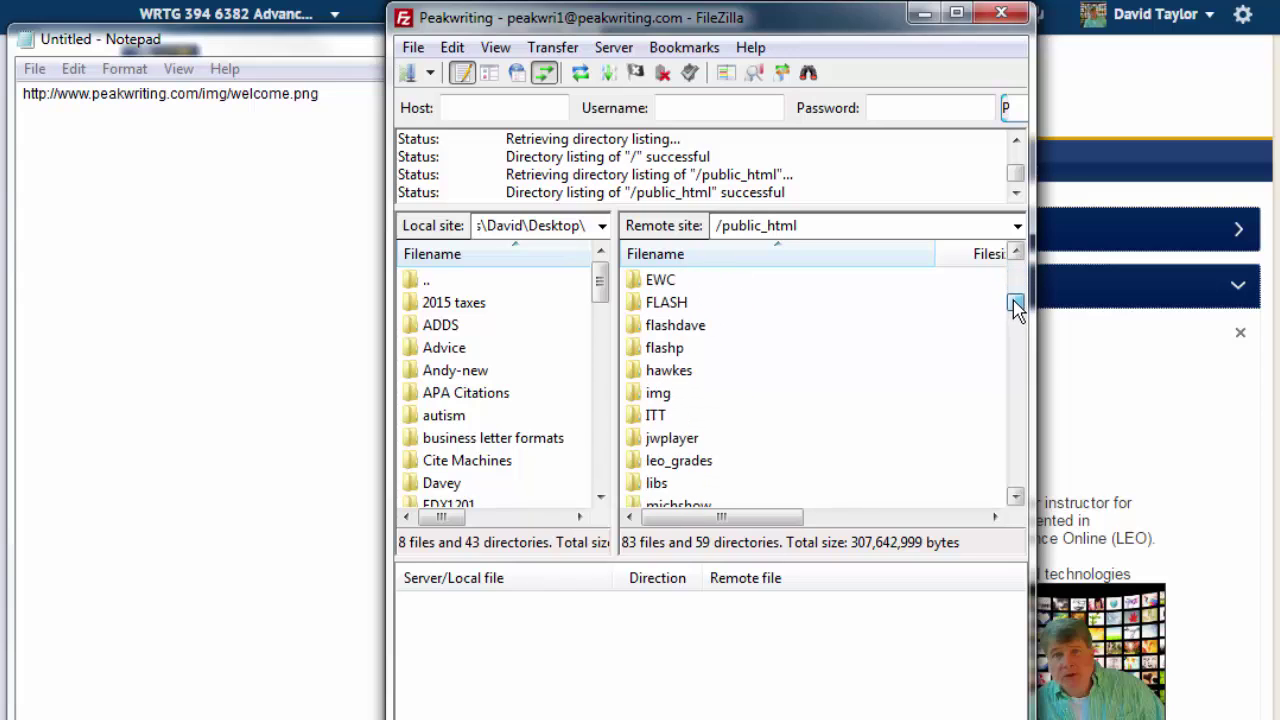
{"action": "double_click", "coordinate": [640, 396]}
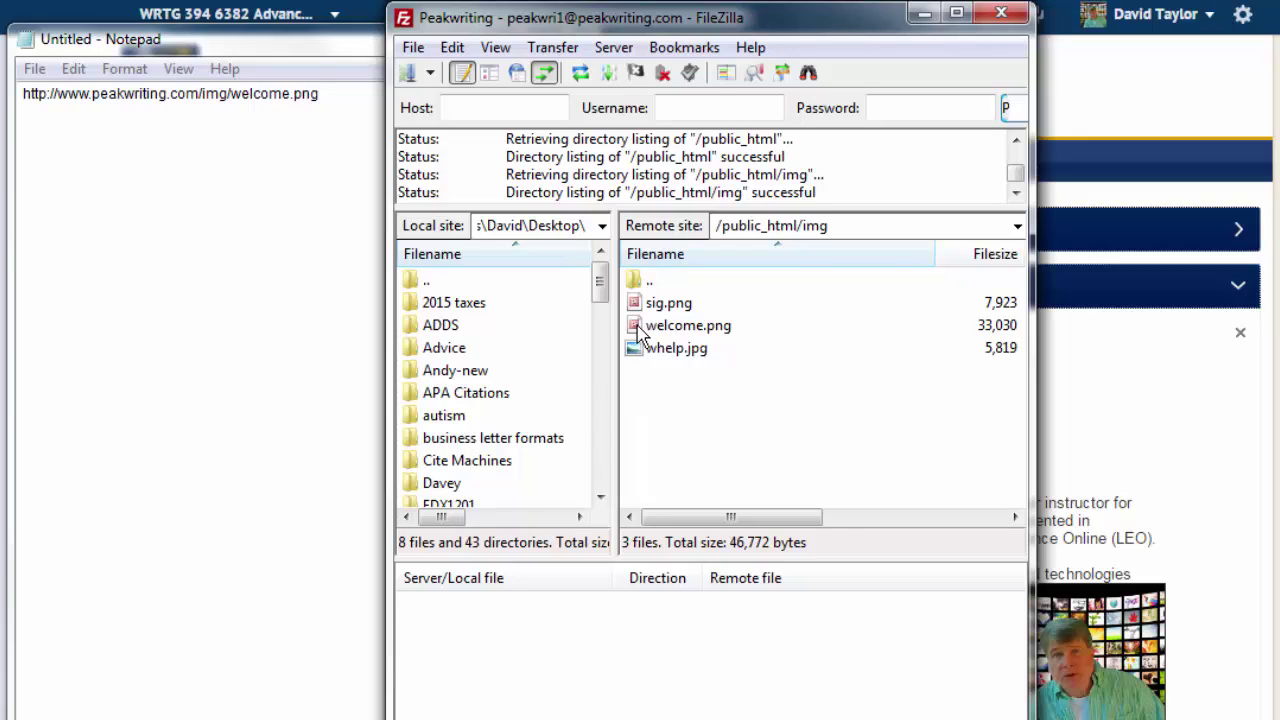
{"action": "left_click_drag", "start_coordinate": [645, 325], "coordinate": [646, 326]}
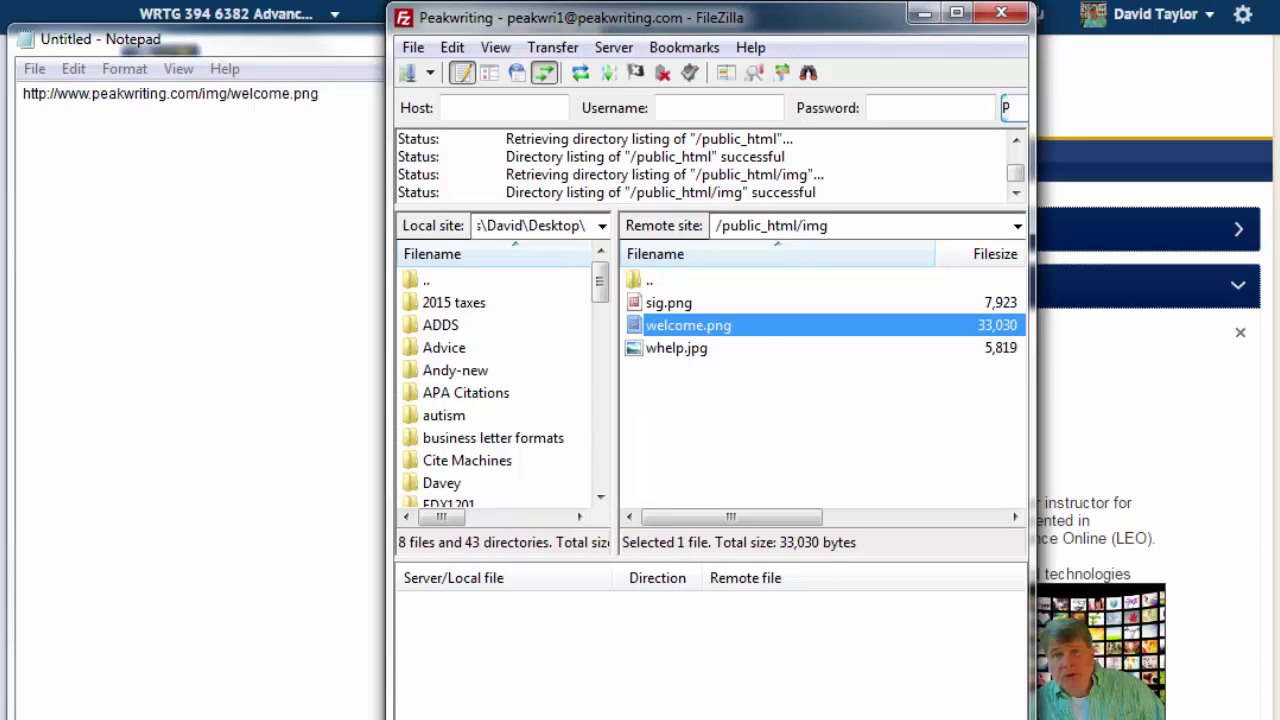
{"action": "key", "text": "Return"}
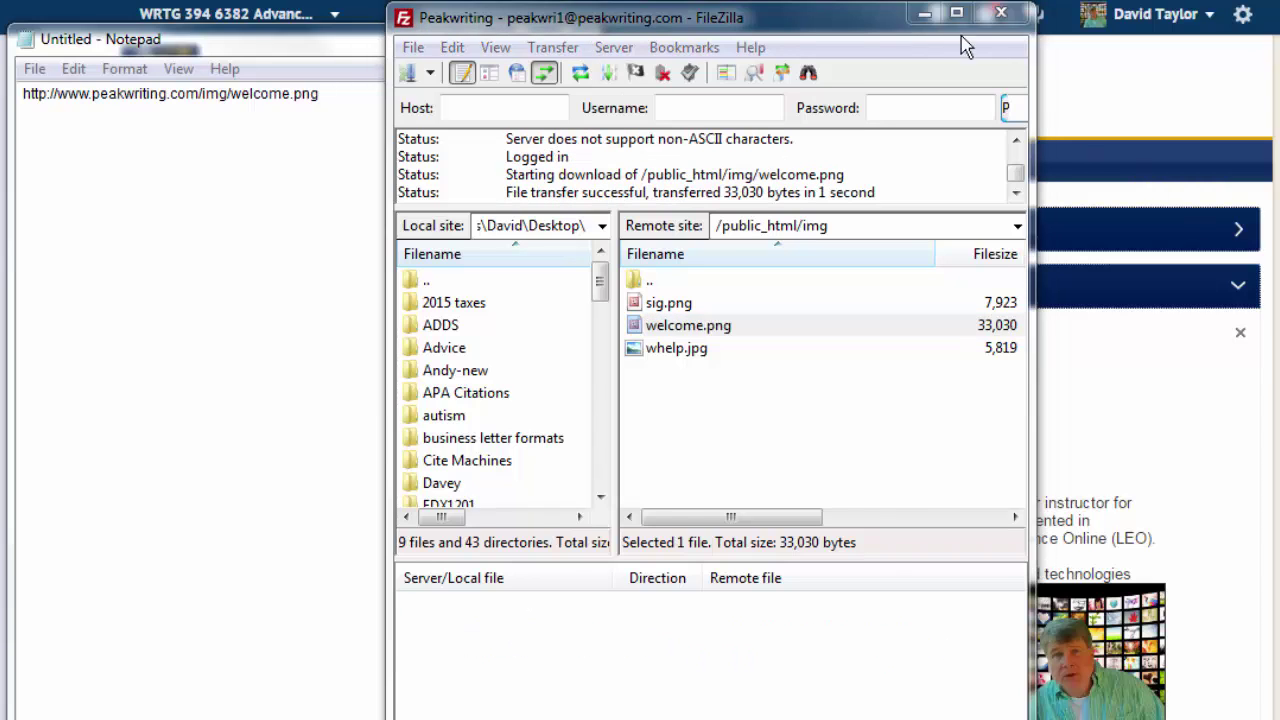
Step: Minimize FileZilla and close the Notepad note without saving
{"action": "left_click", "coordinate": [925, 13]}
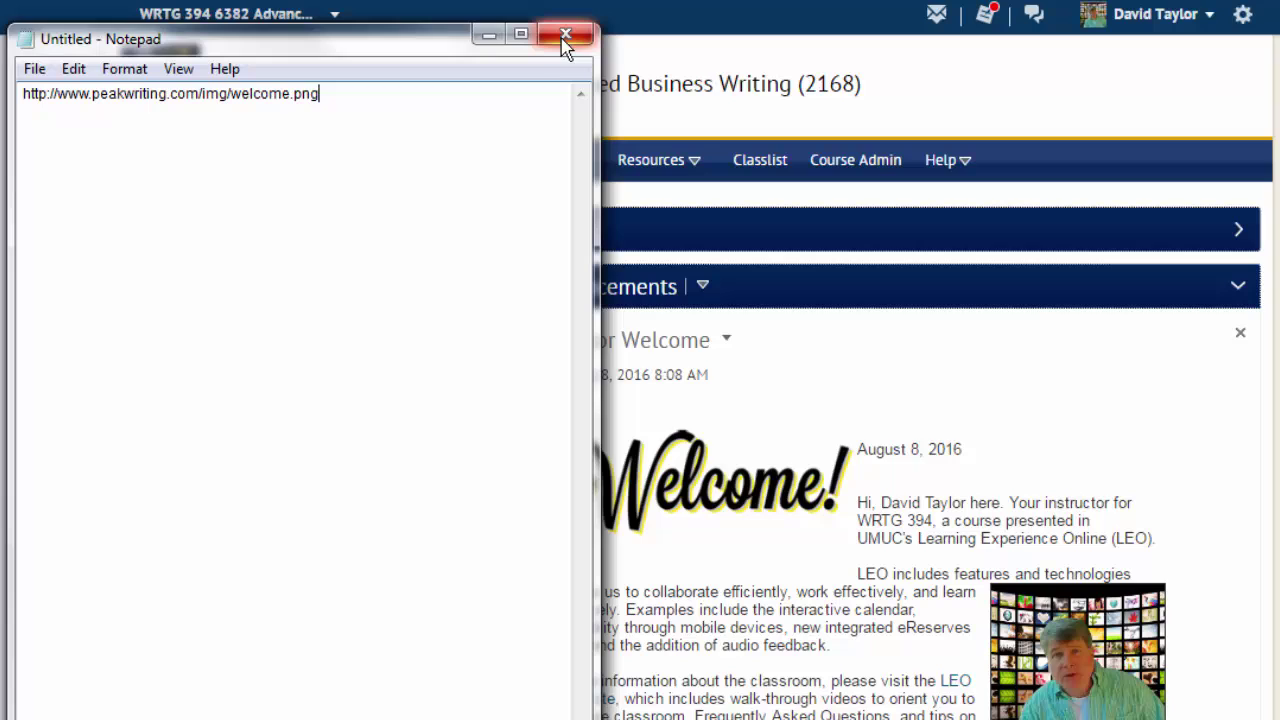
{"action": "left_click", "coordinate": [565, 35]}
{"action": "left_click", "coordinate": [870, 478]}
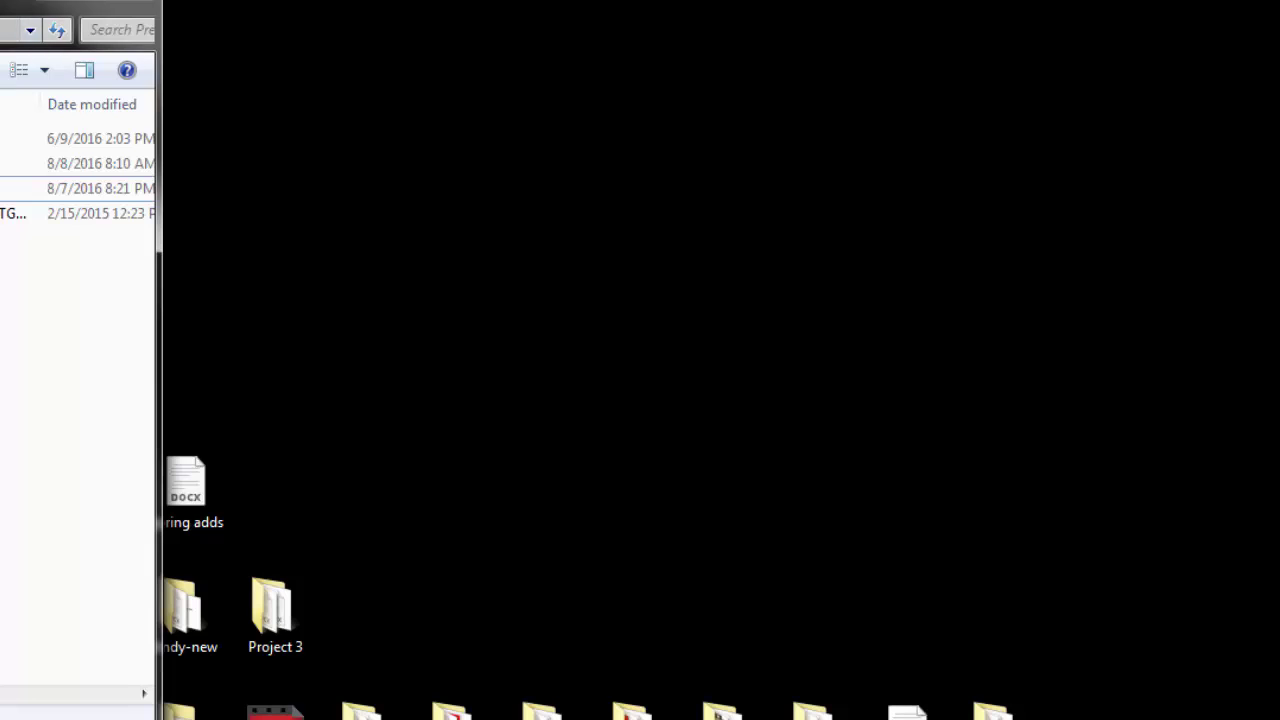
Step: Open the desktop's welcome.png with Adobe Photoshop CS3 via Open with
{"action": "left_click", "coordinate": [45, 5]}
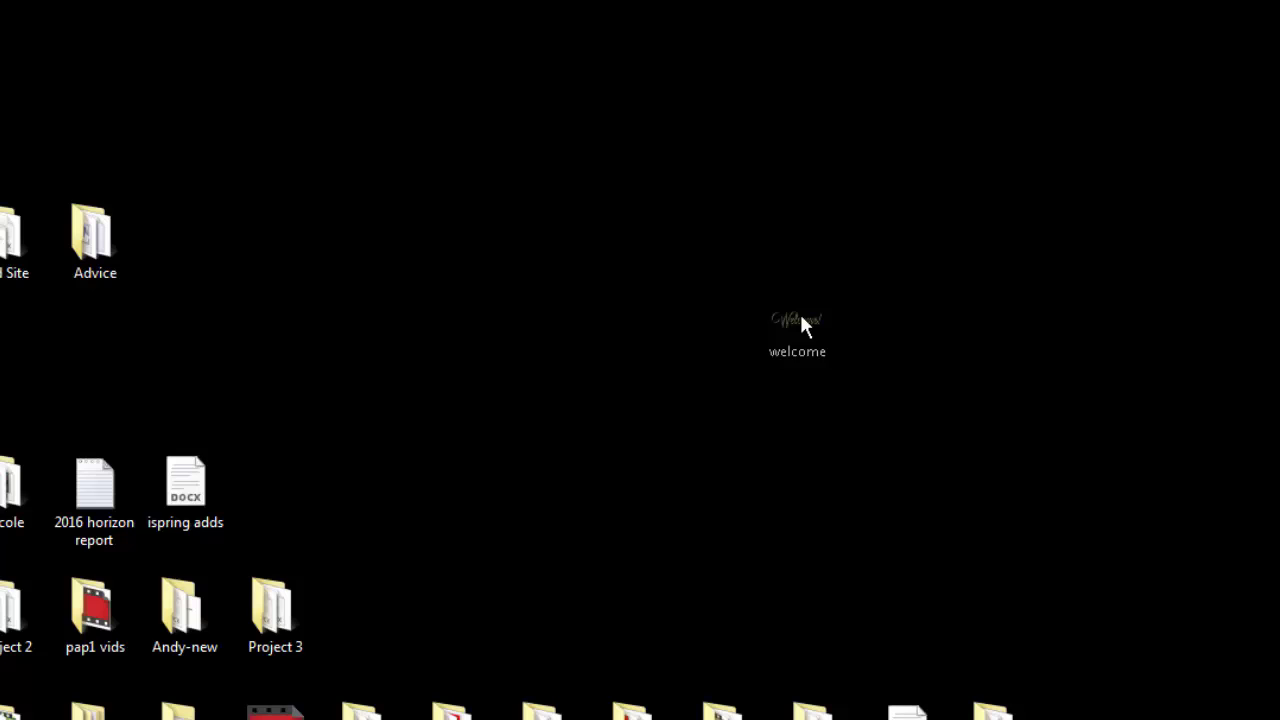
{"action": "left_click_drag", "start_coordinate": [517, 214], "coordinate": [805, 323]}
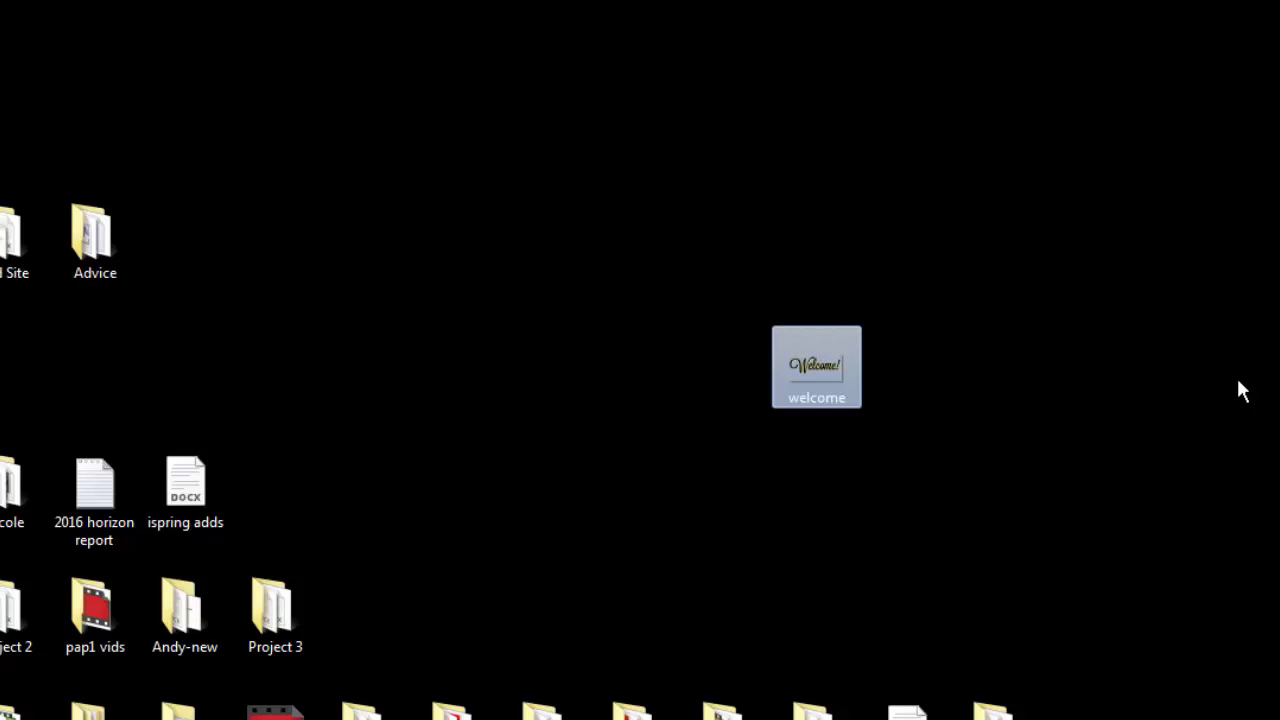
{"action": "right_click", "coordinate": [818, 368]}
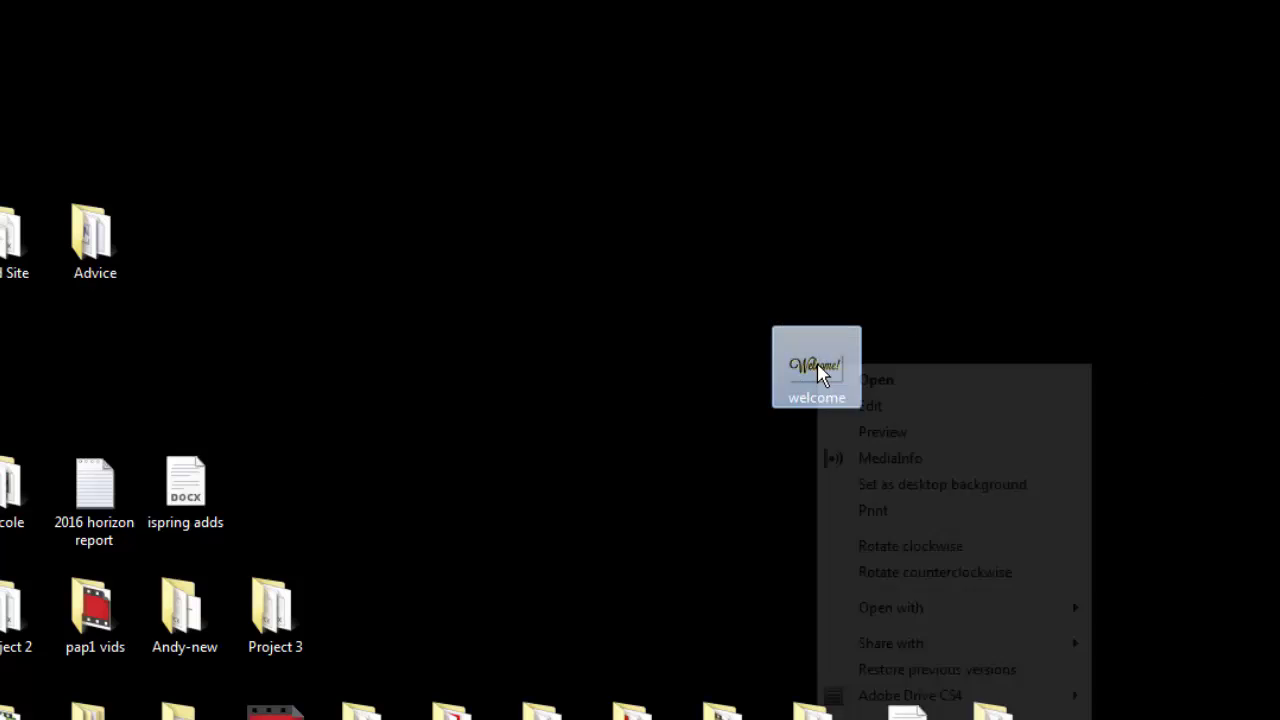
{"action": "mouse_move", "coordinate": [891, 608]}
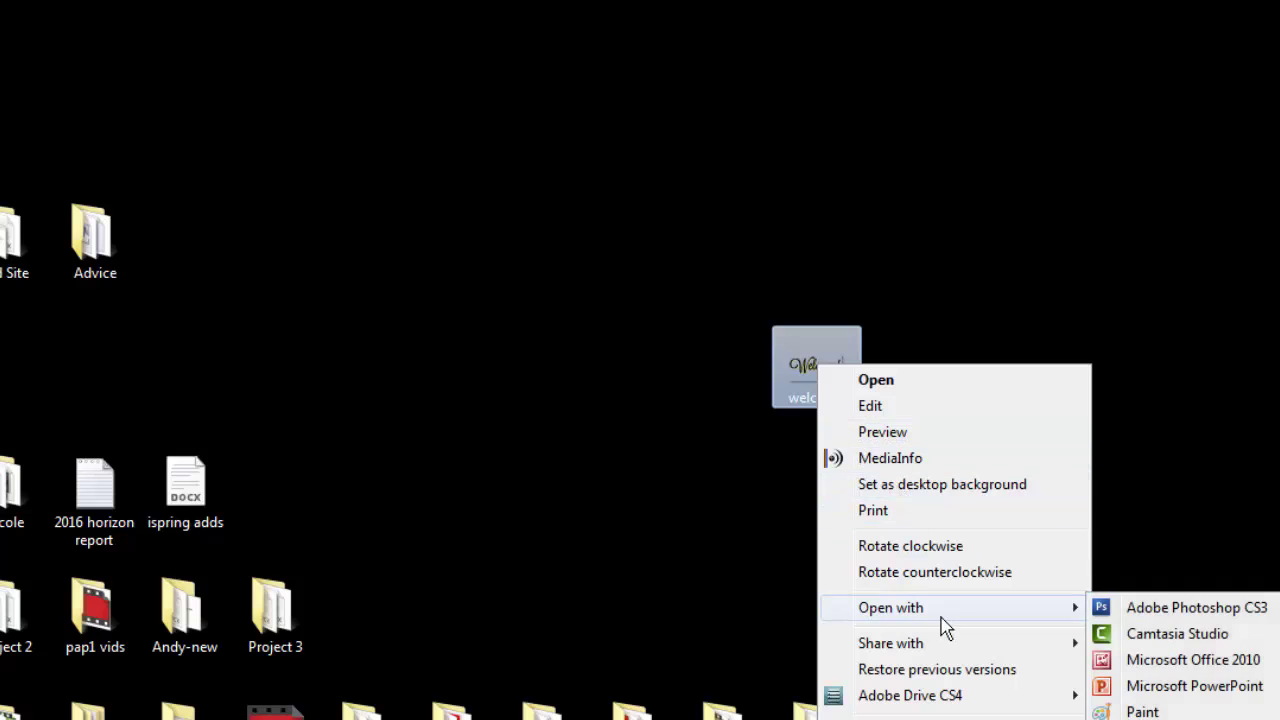
{"action": "left_click", "coordinate": [1197, 610]}
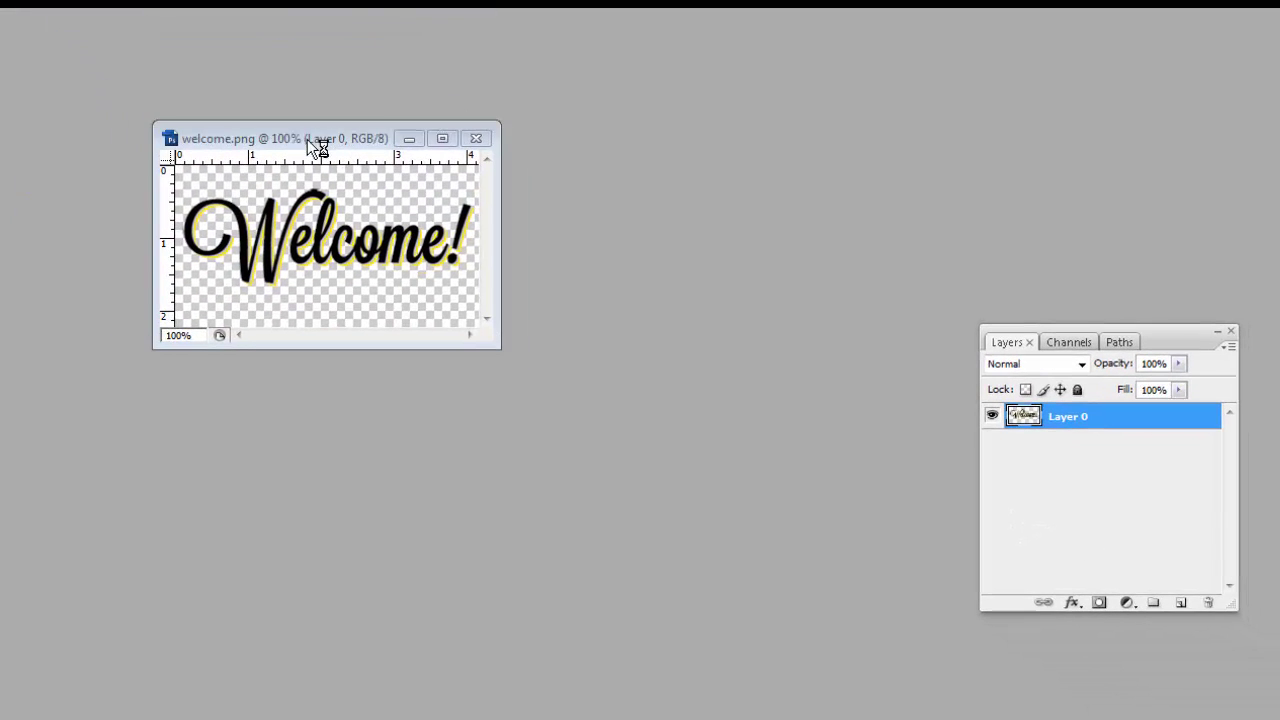
Step: Change canvas width from 4.166 to 5 inches, anchored middle-left, and save welcome.png
{"action": "left_click_drag", "start_coordinate": [487, 336], "coordinate": [700, 432]}
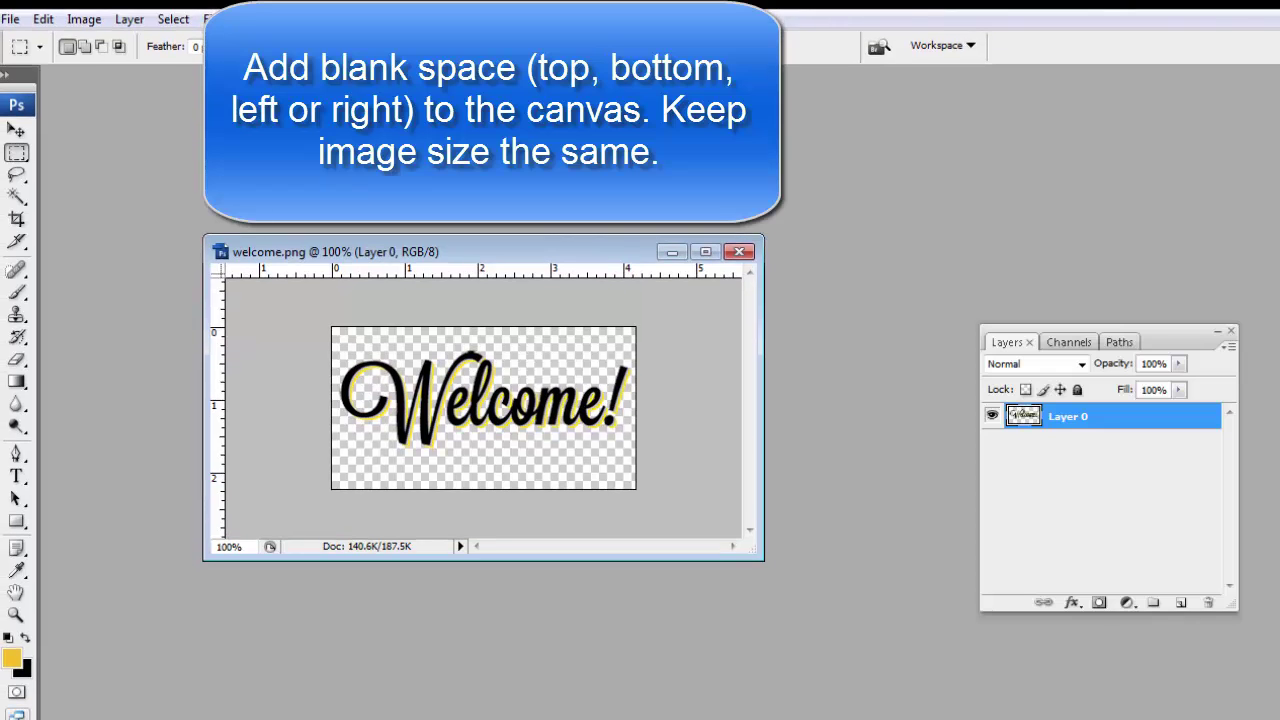
{"action": "left_click", "coordinate": [86, 18]}
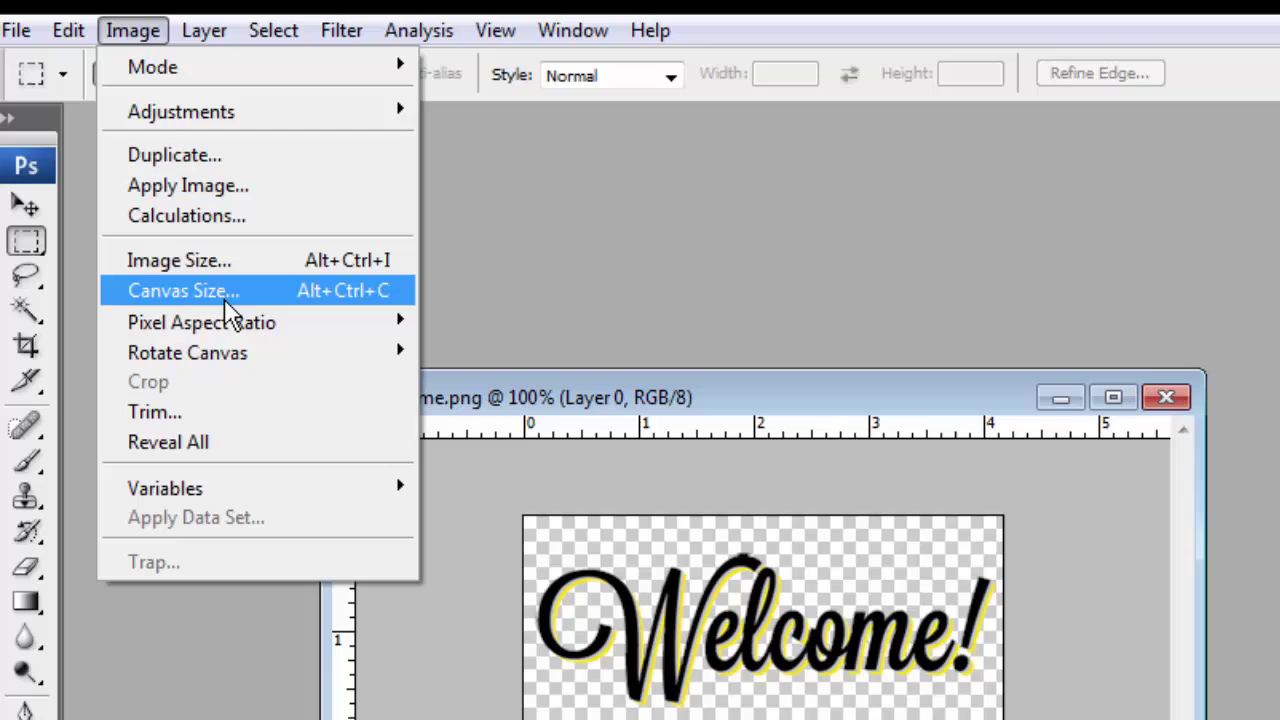
{"action": "left_click", "coordinate": [228, 302]}
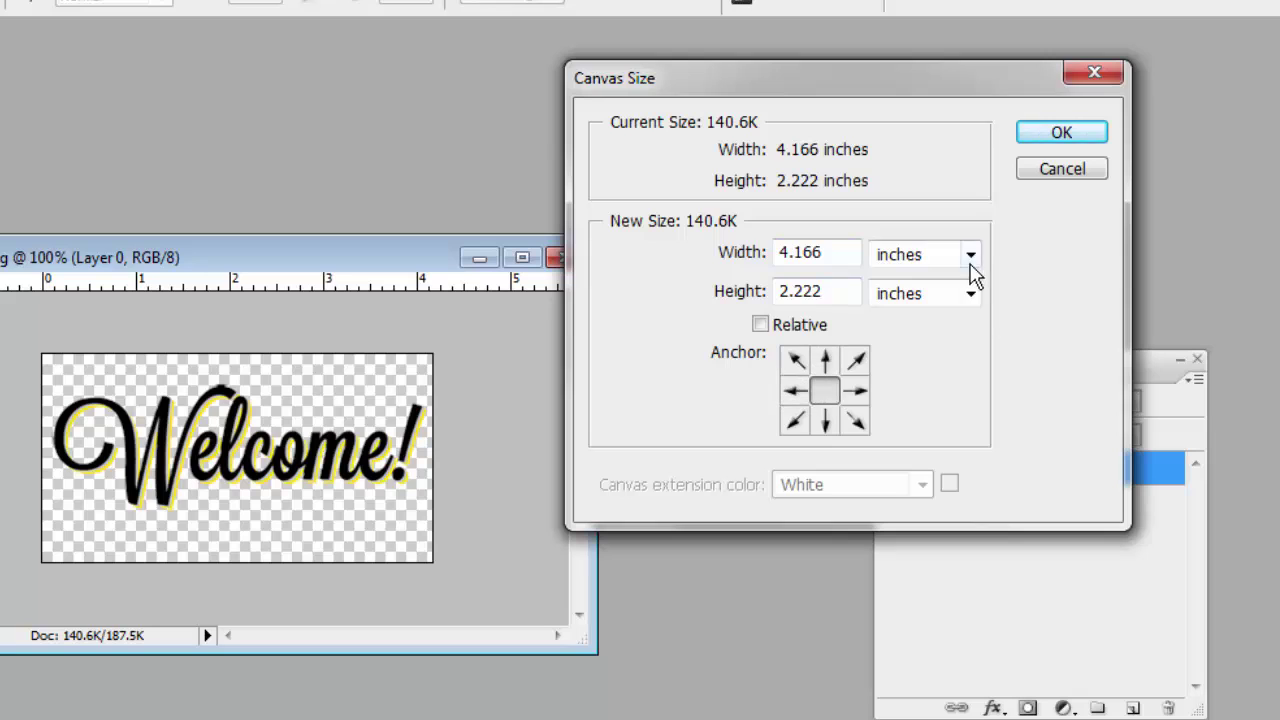
{"action": "left_click", "coordinate": [970, 254]}
{"action": "left_click", "coordinate": [851, 367]}
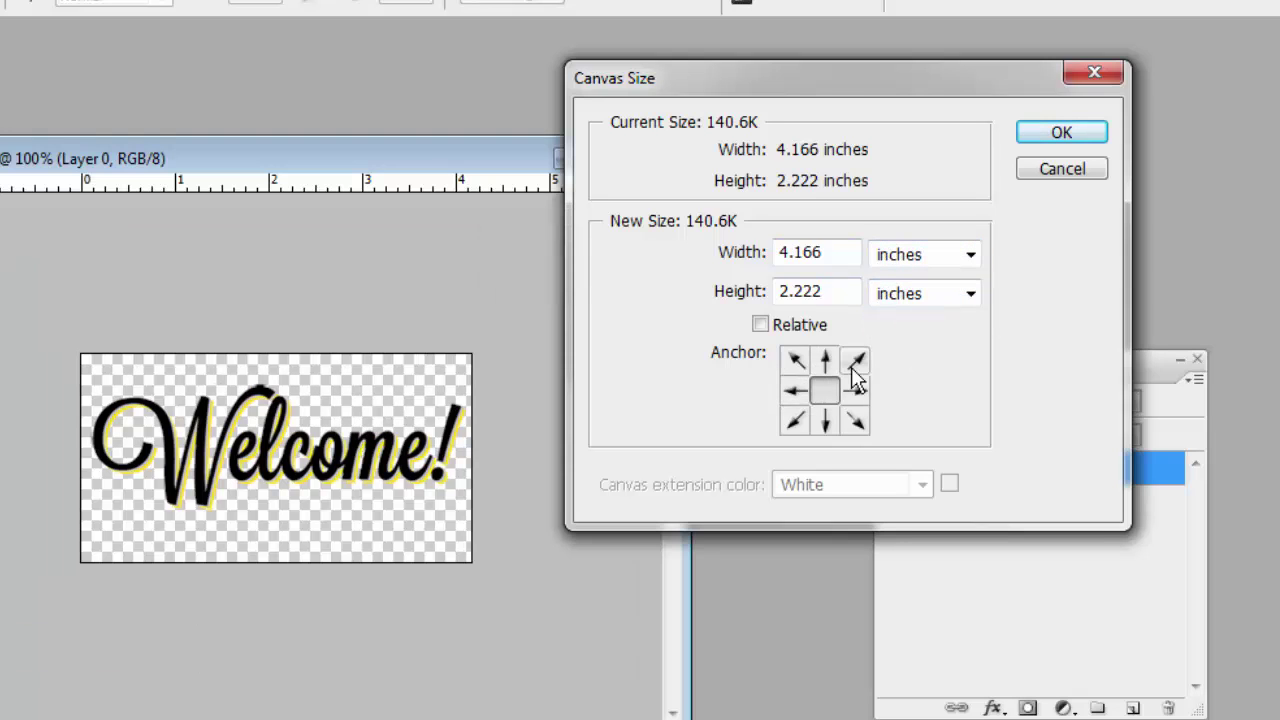
{"action": "left_click", "coordinate": [795, 393]}
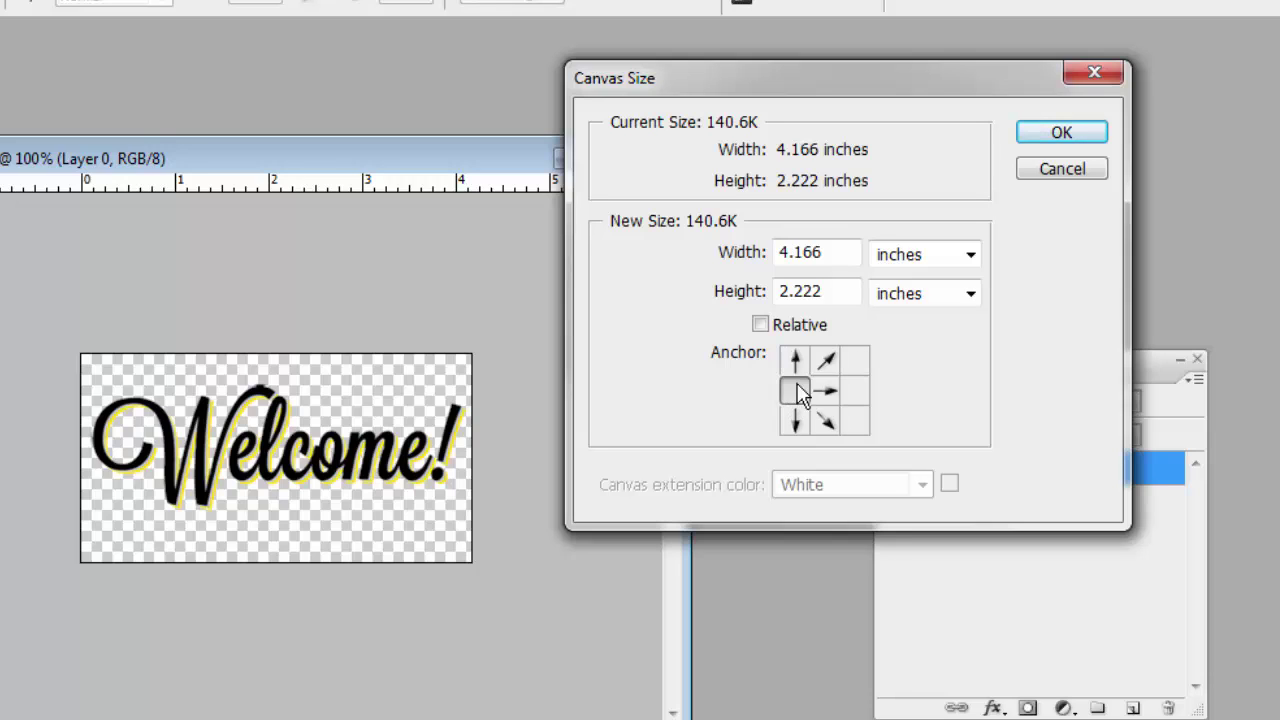
{"action": "left_click", "coordinate": [832, 252]}
{"action": "left_click_drag", "start_coordinate": [832, 252], "coordinate": [752, 255]}
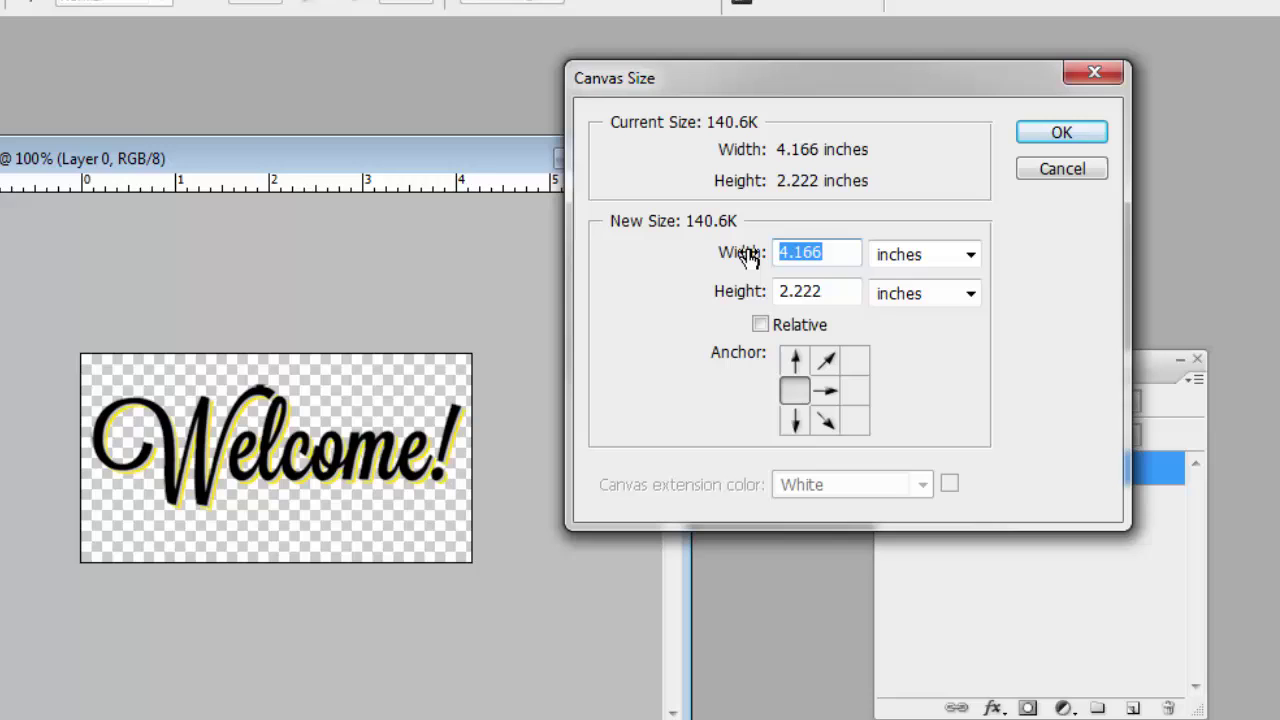
{"action": "type", "text": "5"}
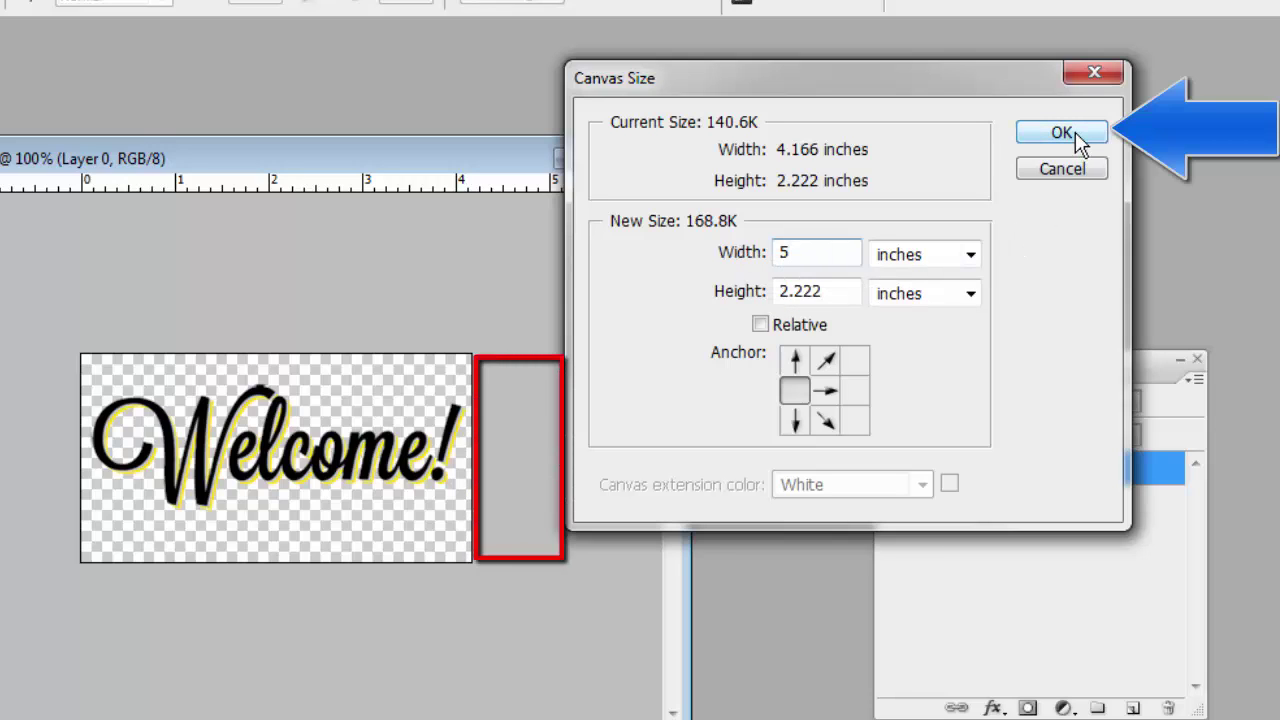
{"action": "left_click", "coordinate": [1075, 132]}
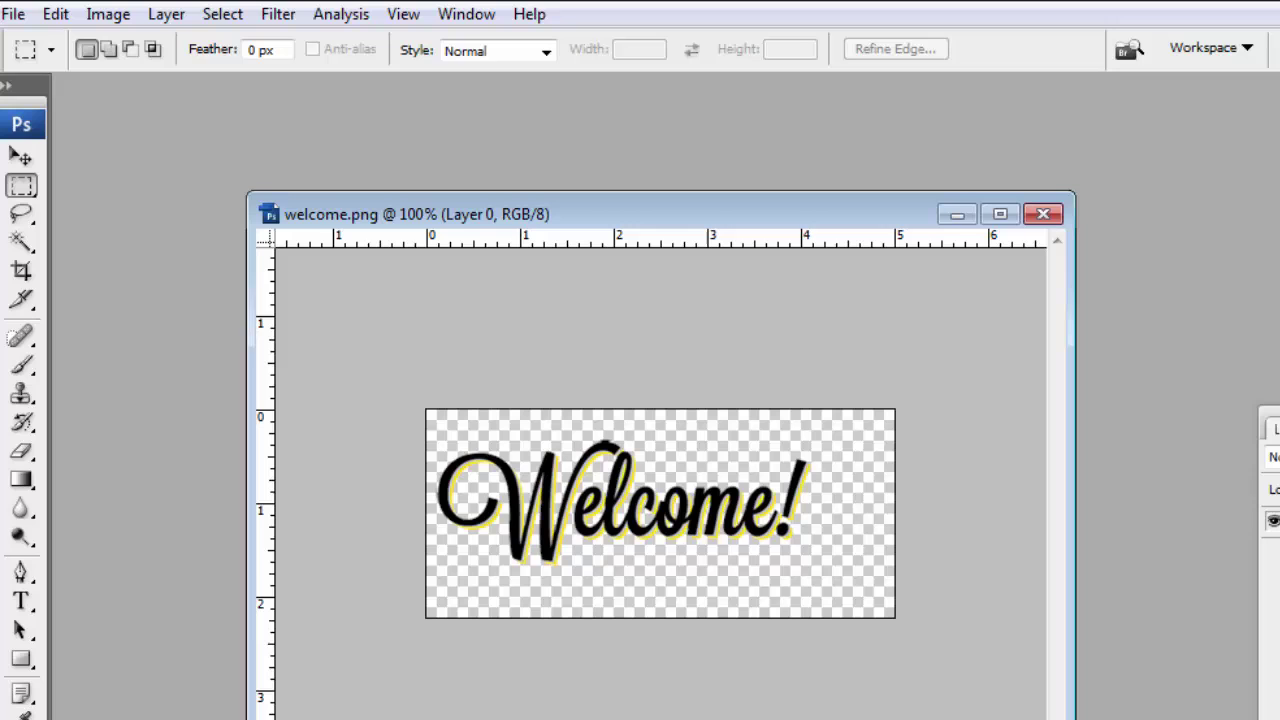
{"action": "left_click", "coordinate": [12, 16]}
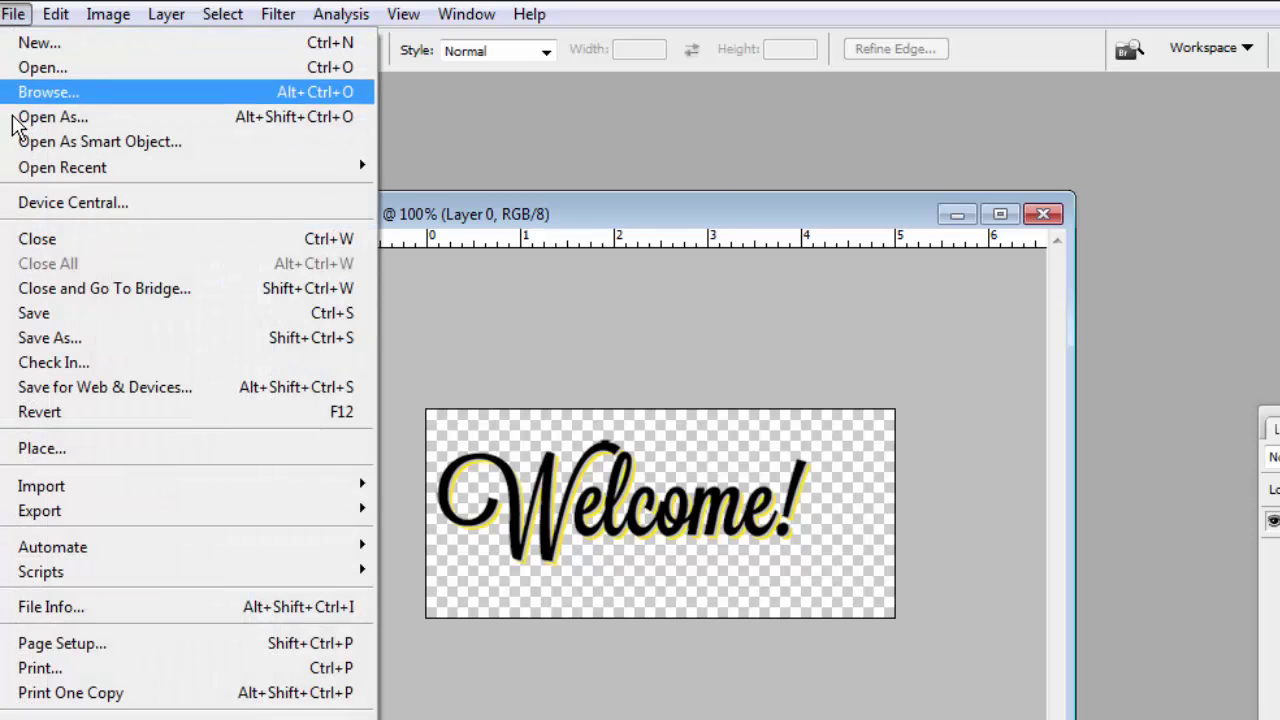
{"action": "left_click", "coordinate": [30, 318]}
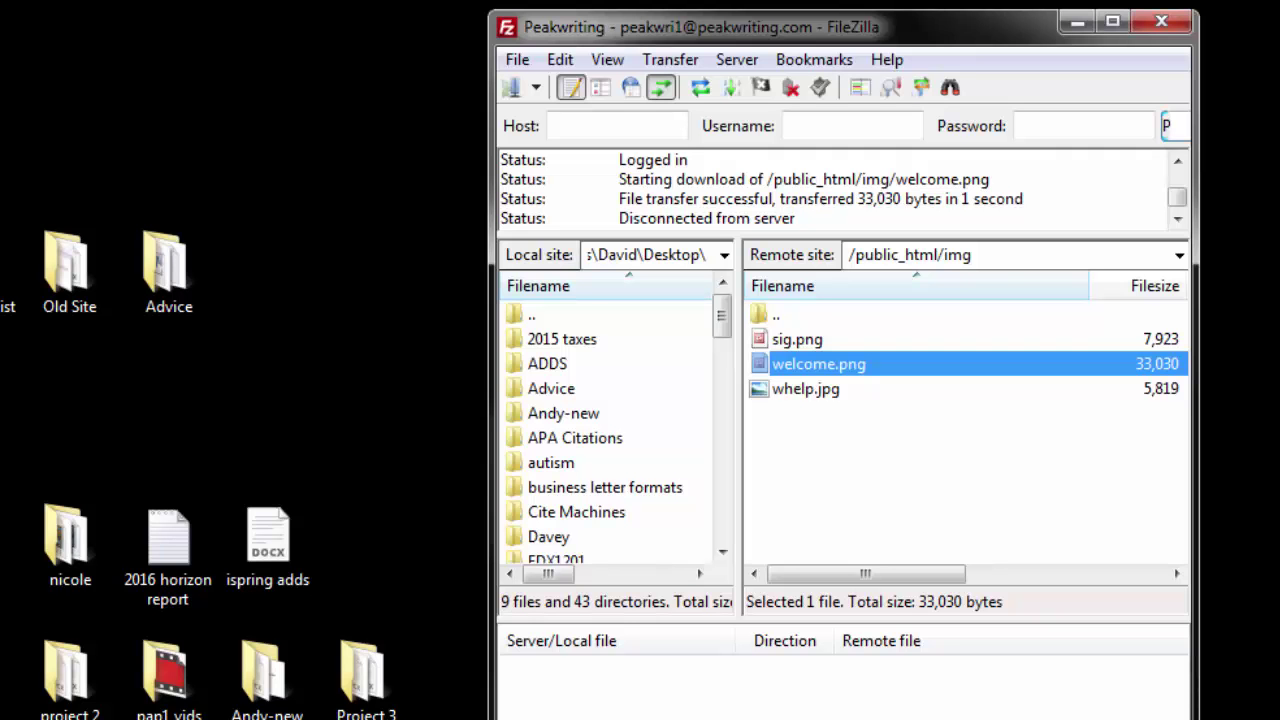
Step: Drag welcome.png into /public_html/img and confirm overwriting the server copy
{"action": "left_click_drag", "start_coordinate": [254, 300], "coordinate": [880, 435]}
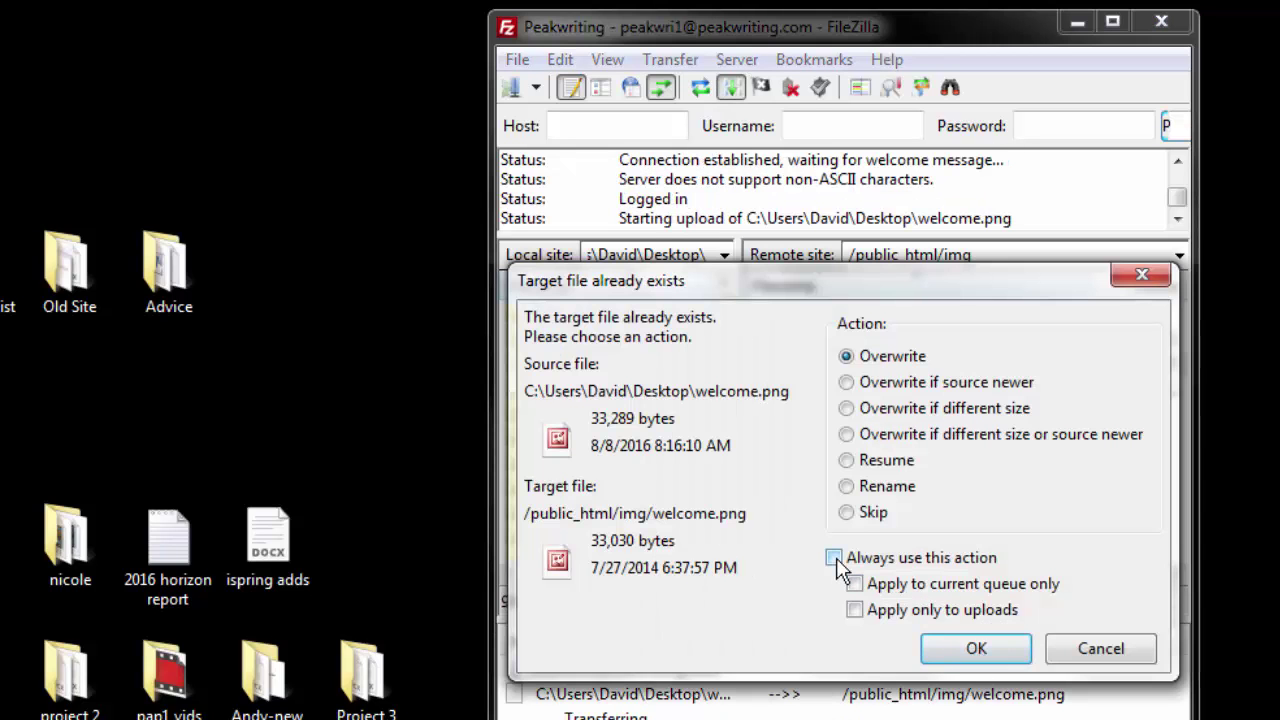
{"action": "left_click", "coordinate": [834, 558]}
{"action": "left_click", "coordinate": [984, 652]}
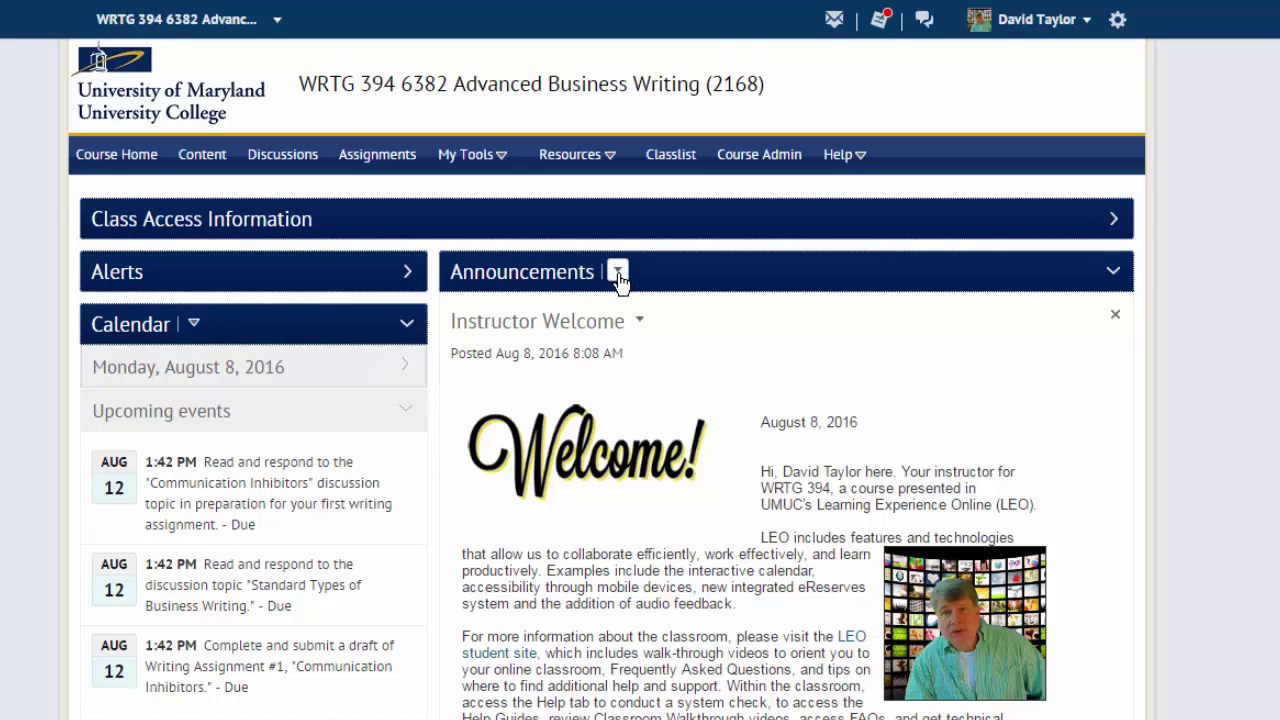
Step: Edit the Instructor Welcome announcement and select the August 8, 2016 date
{"action": "left_click", "coordinate": [640, 324]}
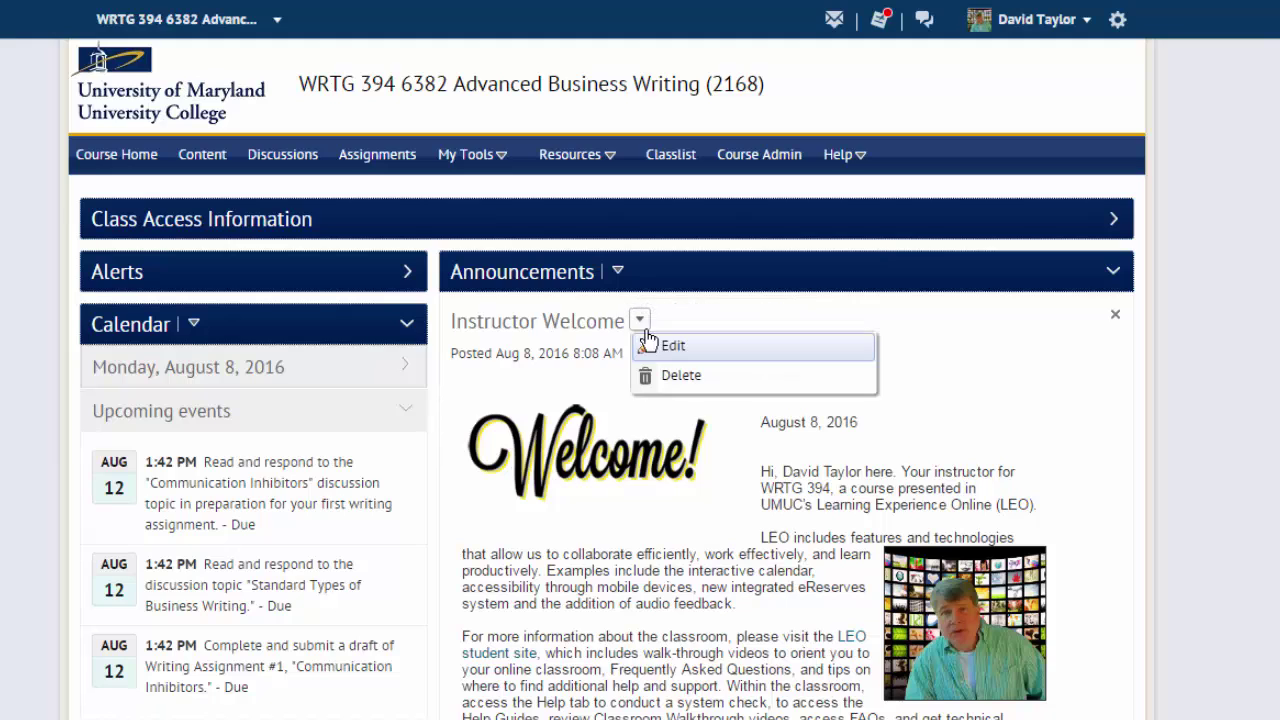
{"action": "left_click", "coordinate": [664, 350]}
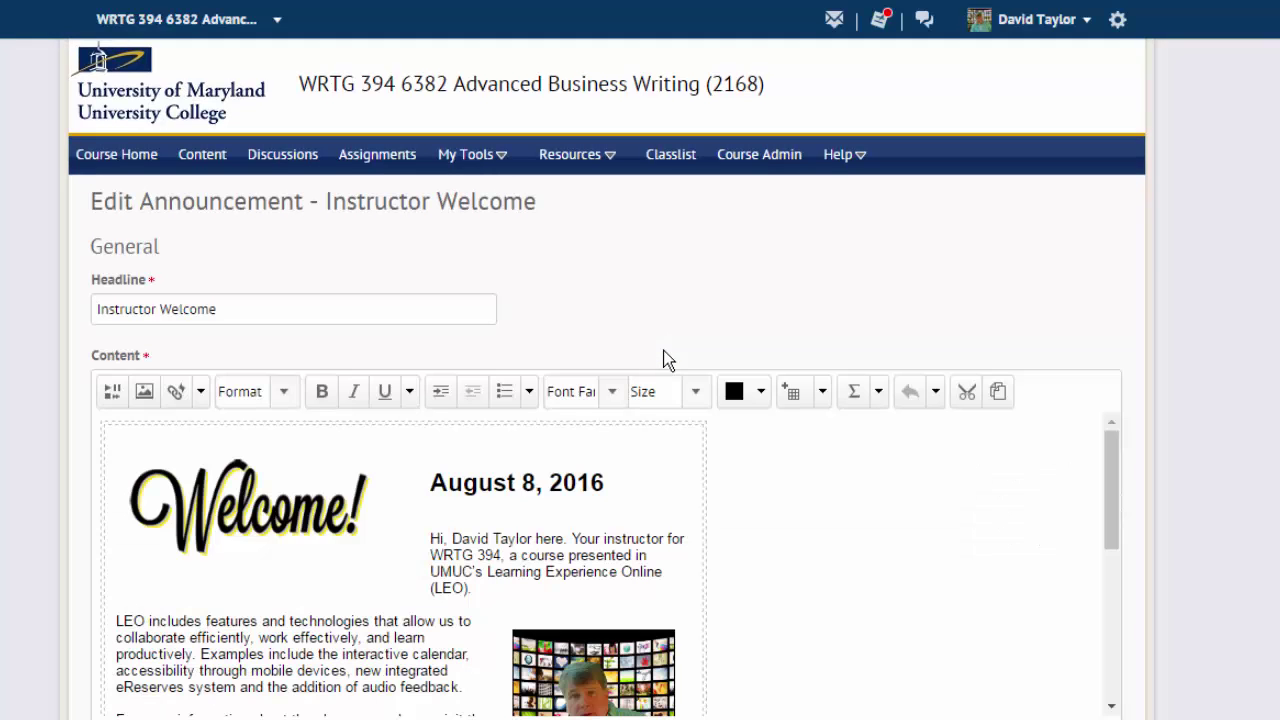
{"action": "left_click", "coordinate": [610, 485]}
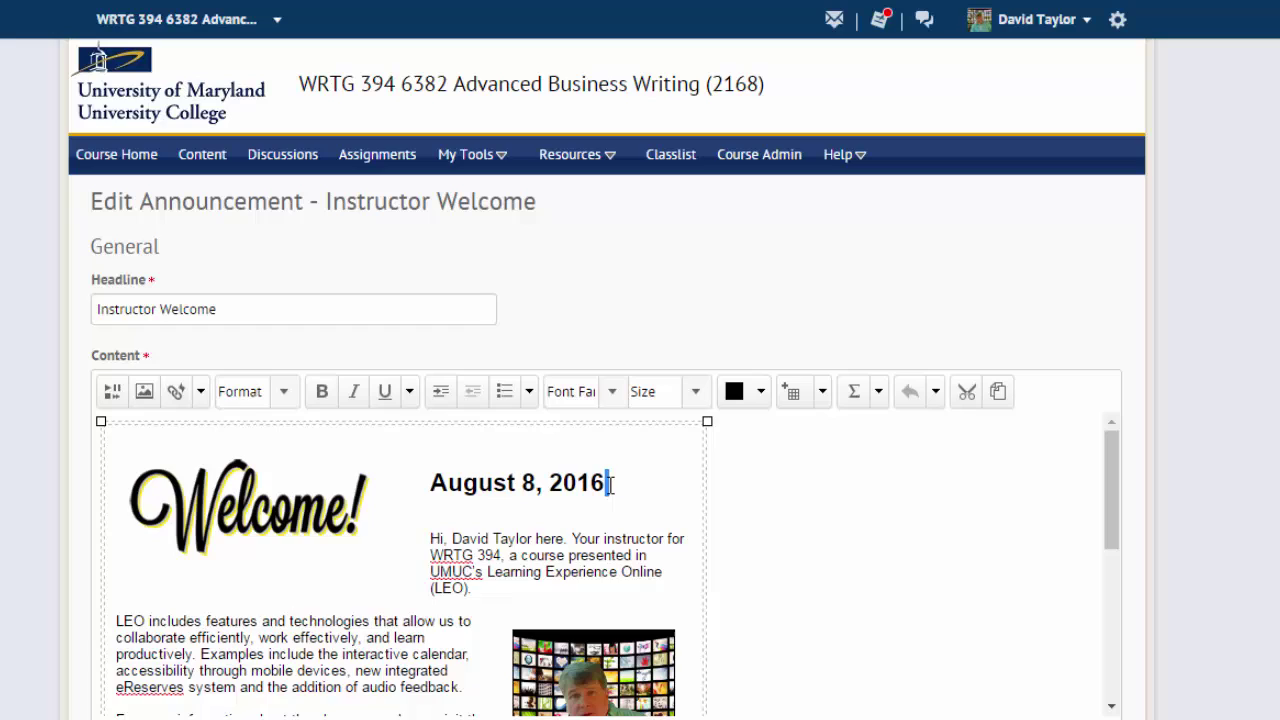
{"action": "key", "text": "ctrl+a"}
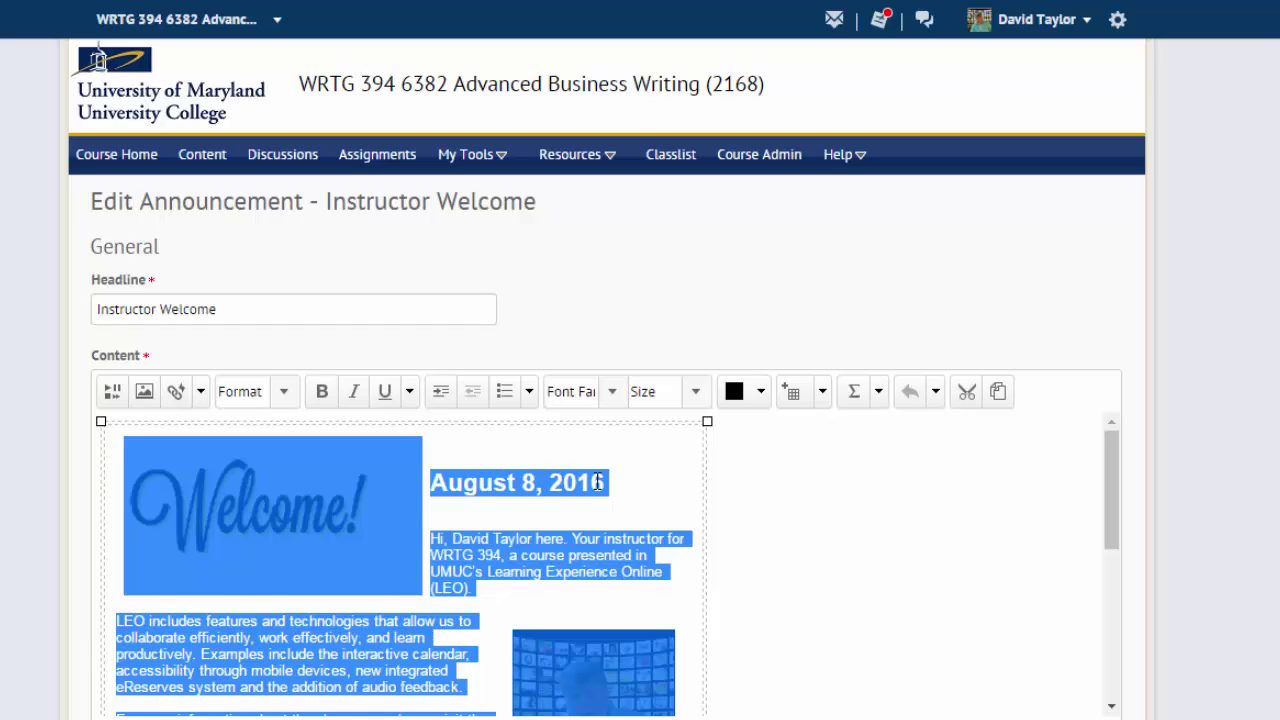
{"action": "left_click_drag", "start_coordinate": [600, 482], "coordinate": [426, 480]}
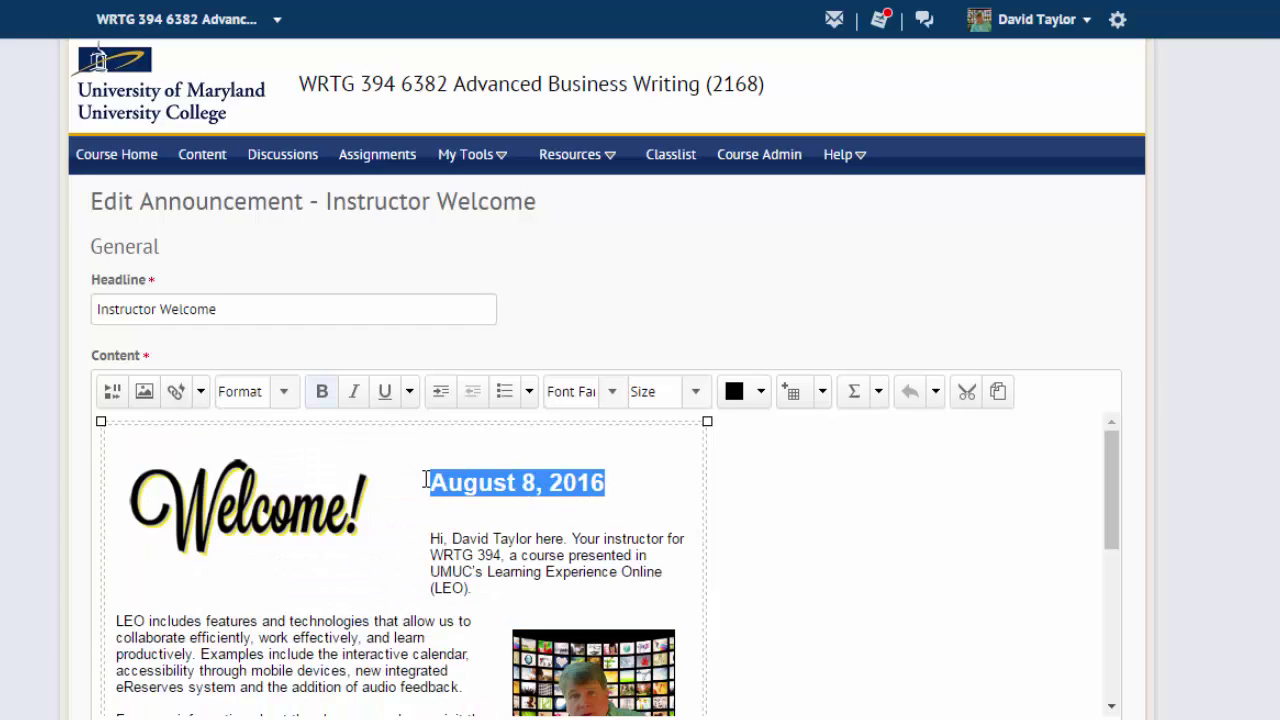
Step: Give the date a much larger font size, then return to Course Home
{"action": "left_click", "coordinate": [696, 393]}
{"action": "left_click", "coordinate": [670, 520]}
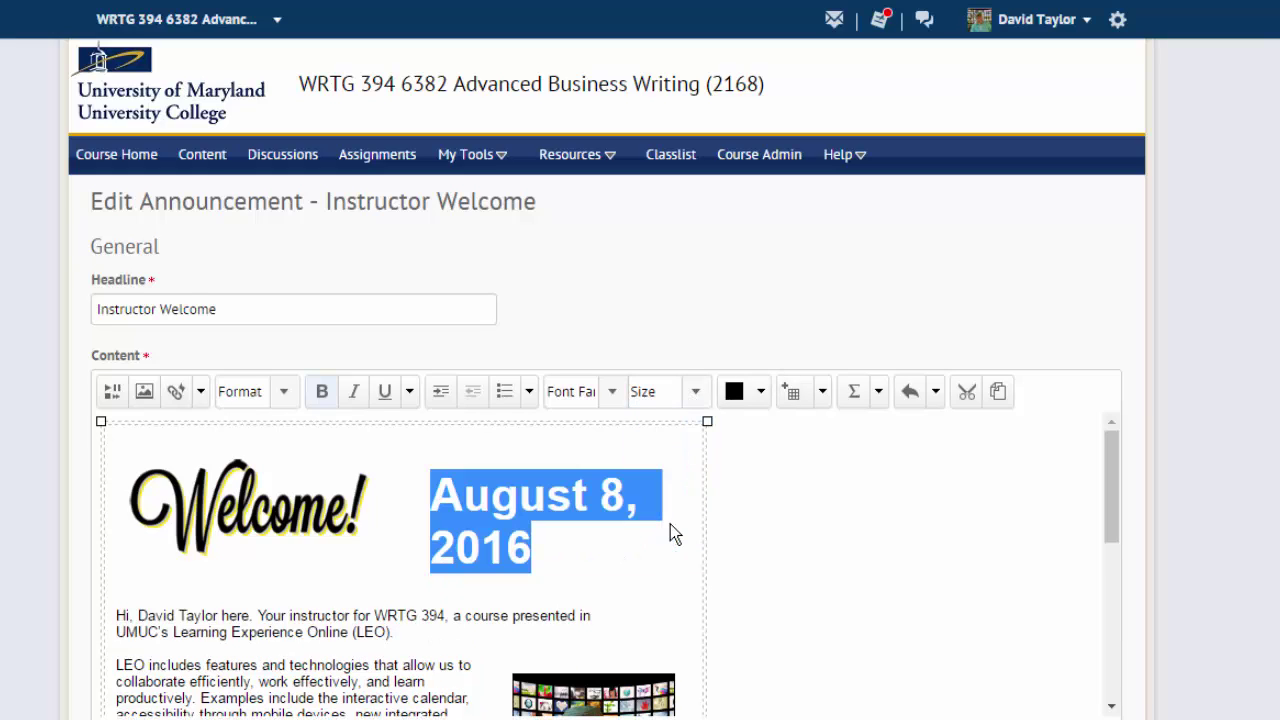
{"action": "left_click", "coordinate": [616, 541]}
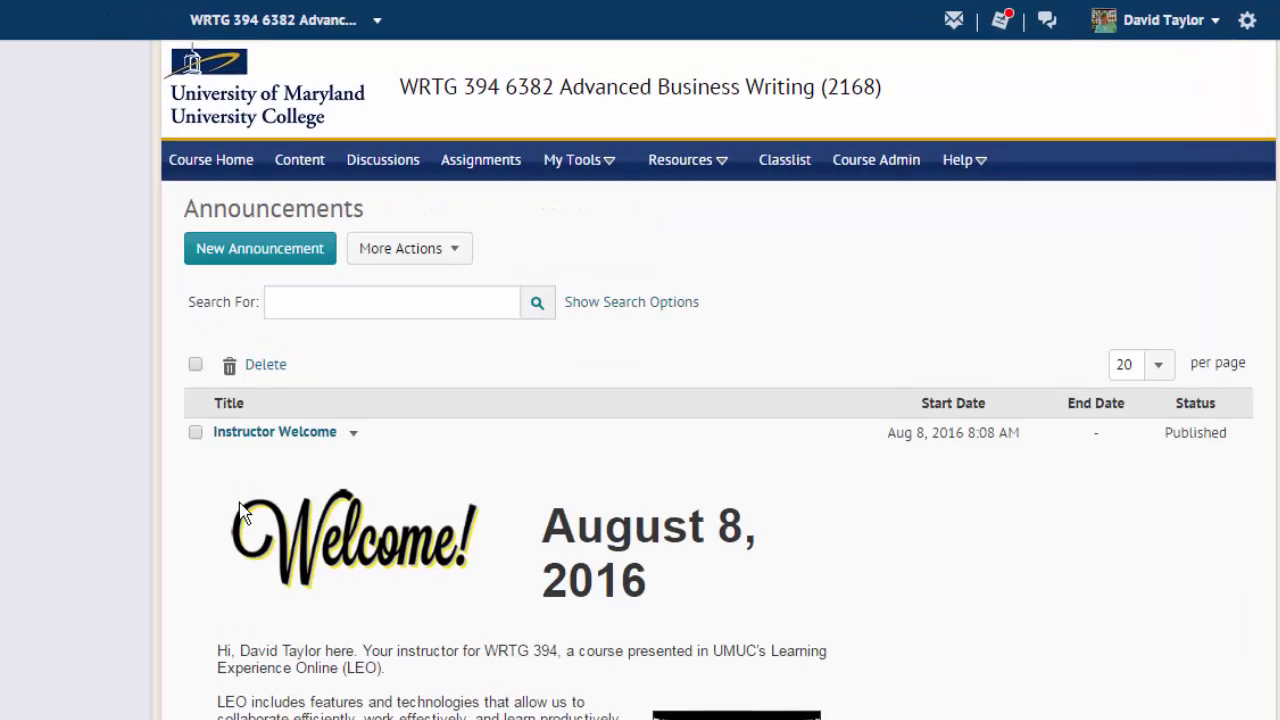
{"action": "left_click", "coordinate": [240, 173]}
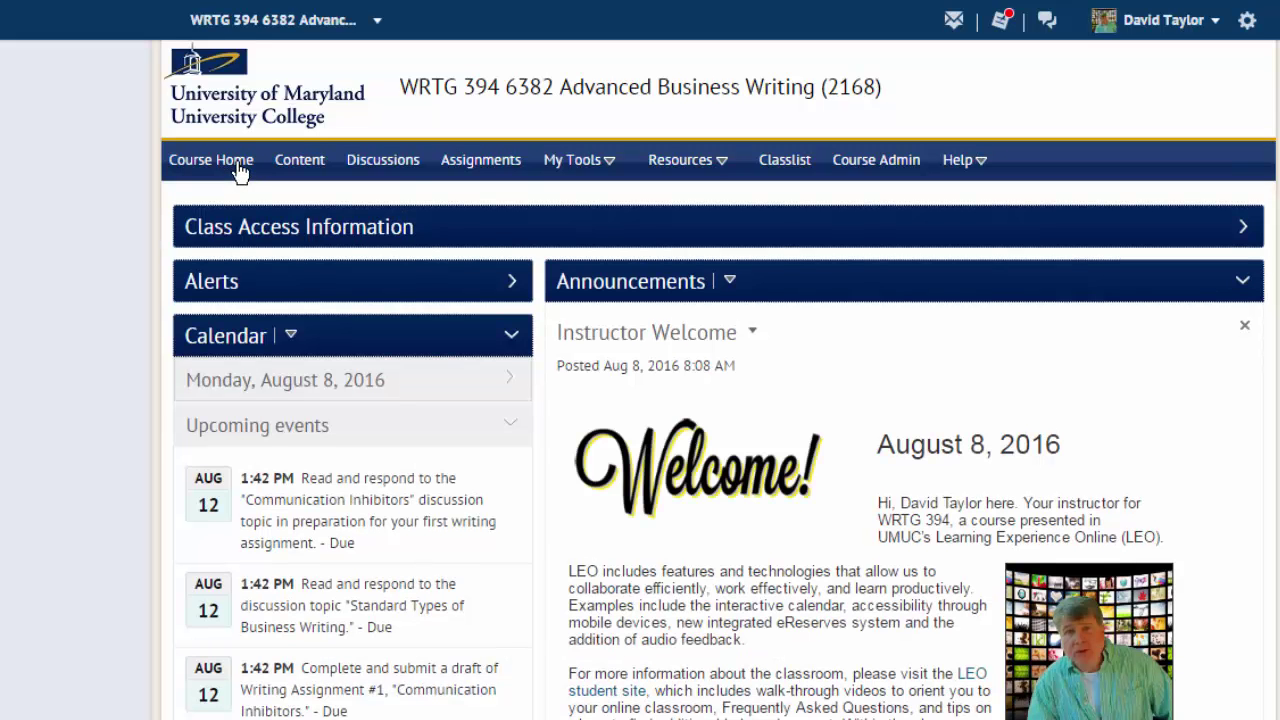